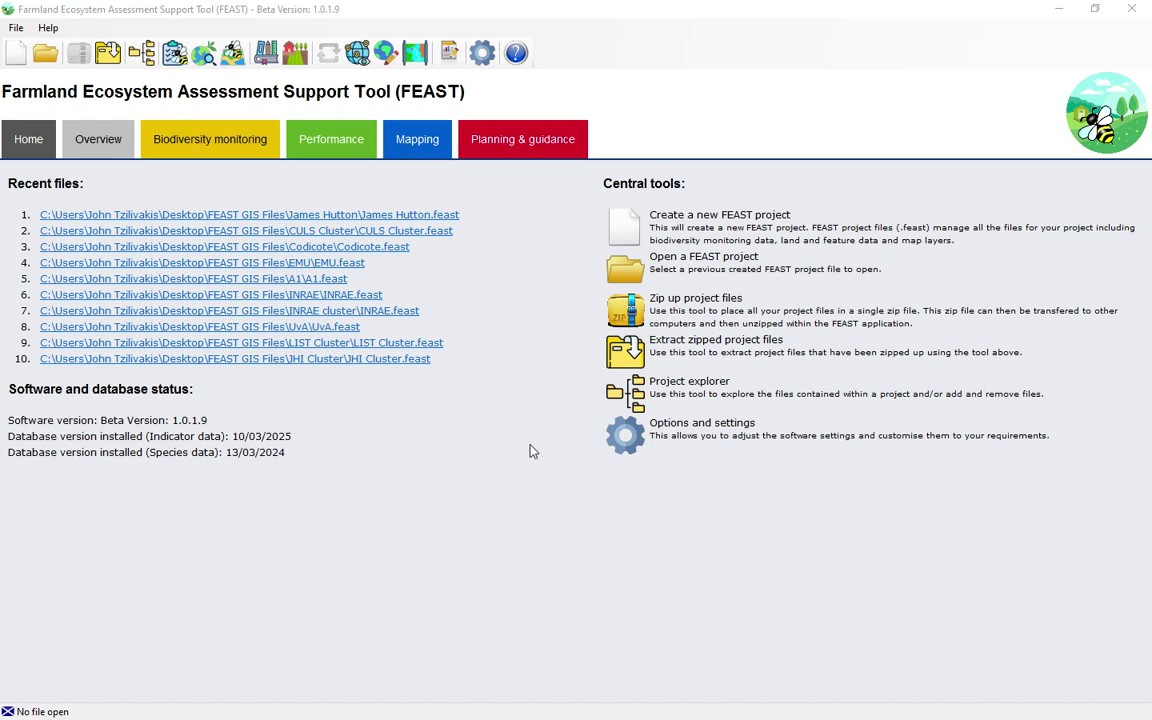
- Open the James Hutton project and load the JHI_LULC.shp shapefile into the data import and synchronisation tool
{"action": "left_click", "coordinate": [397, 215]}
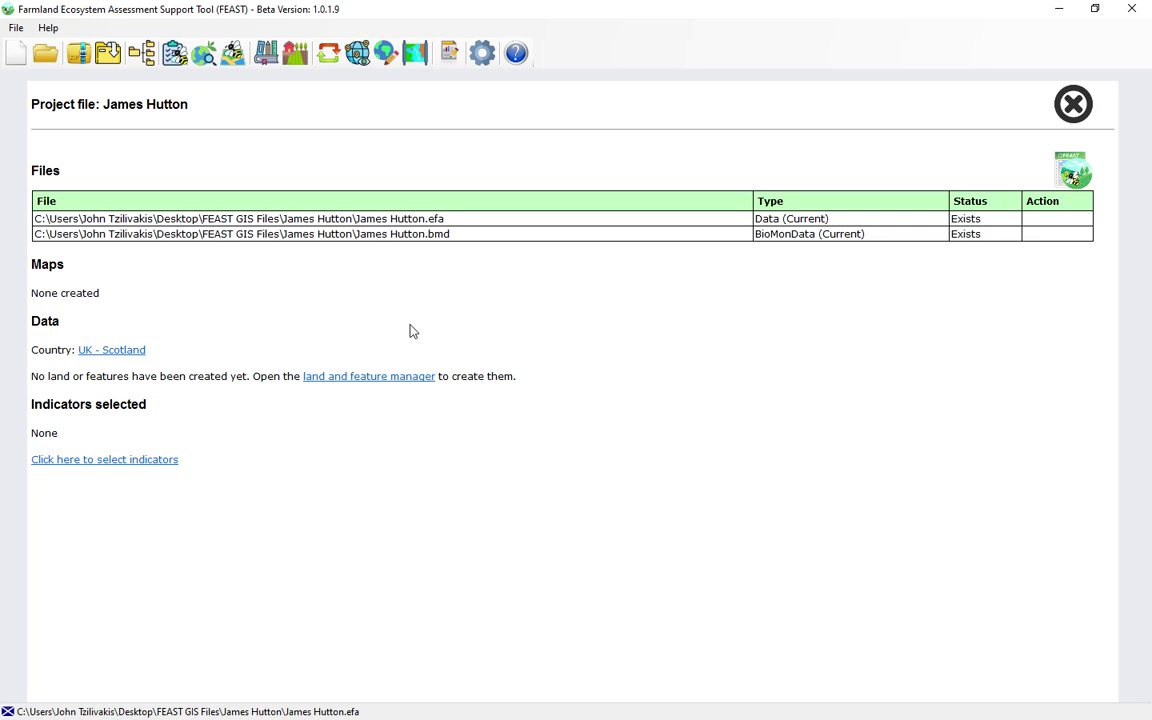
{"action": "left_click", "coordinate": [330, 61]}
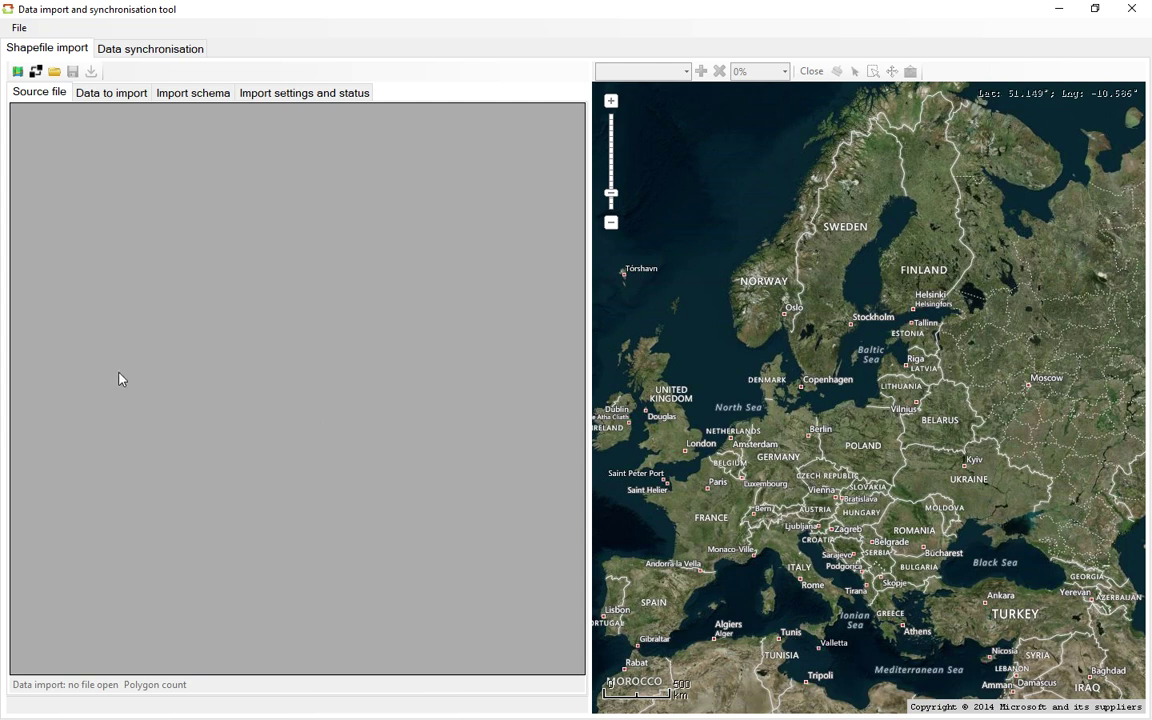
{"action": "left_click", "coordinate": [54, 72]}
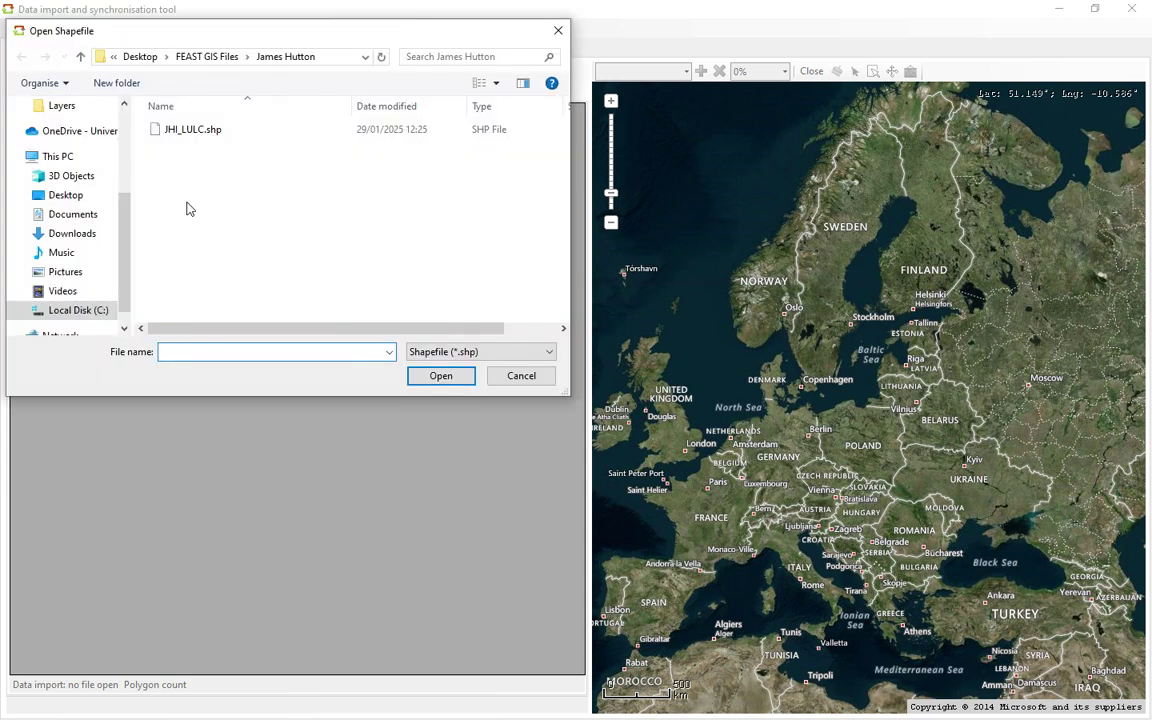
{"action": "left_click", "coordinate": [188, 131]}
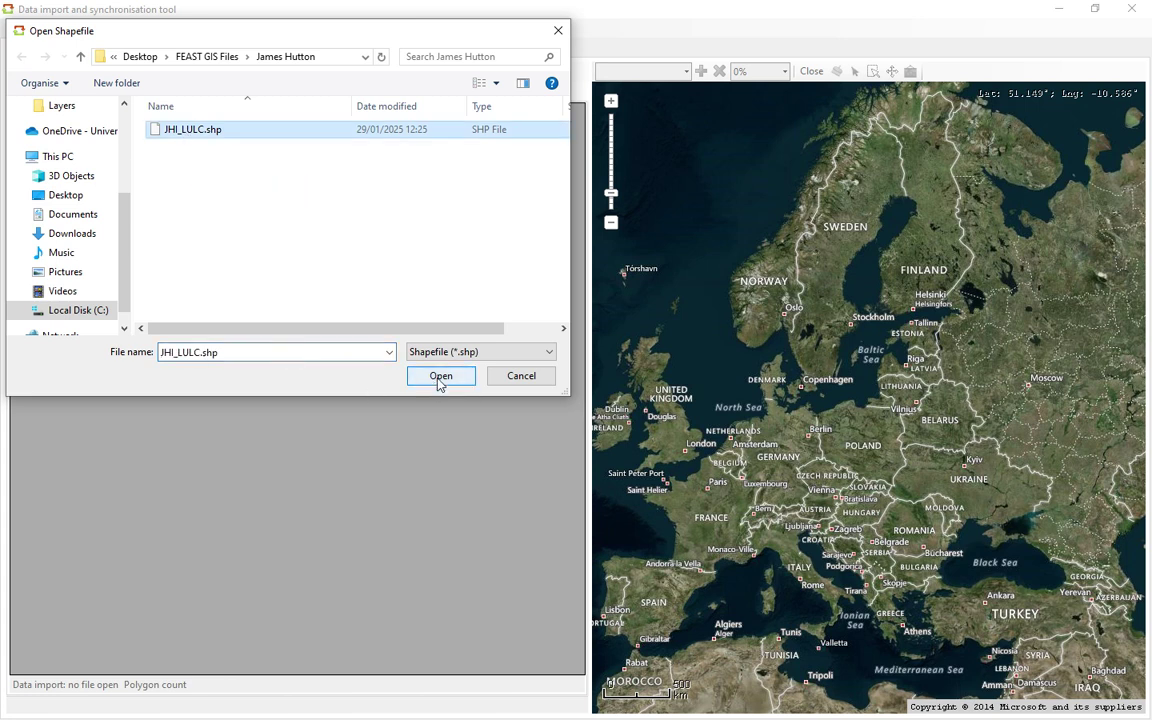
{"action": "left_click", "coordinate": [440, 376]}
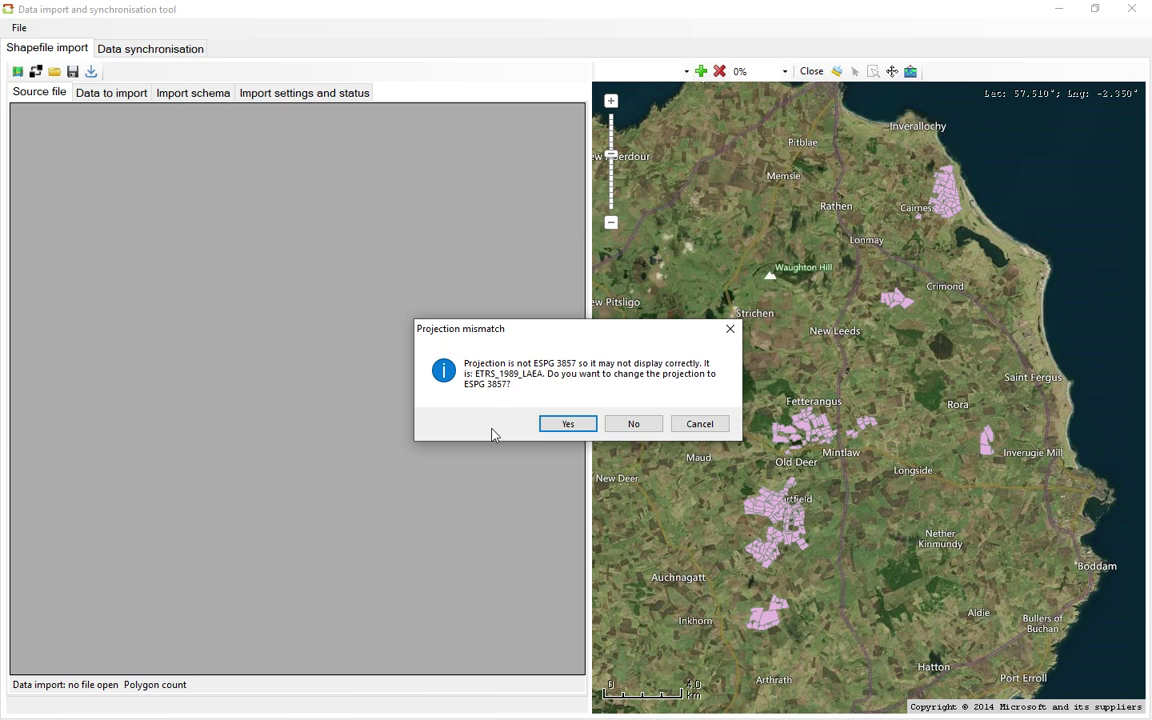
- Convert the shapefile's projection to EPSG 3857, save it as JHI_LULC_converted, and accept the unmerging of multipart polygons
{"action": "left_click", "coordinate": [562, 424]}
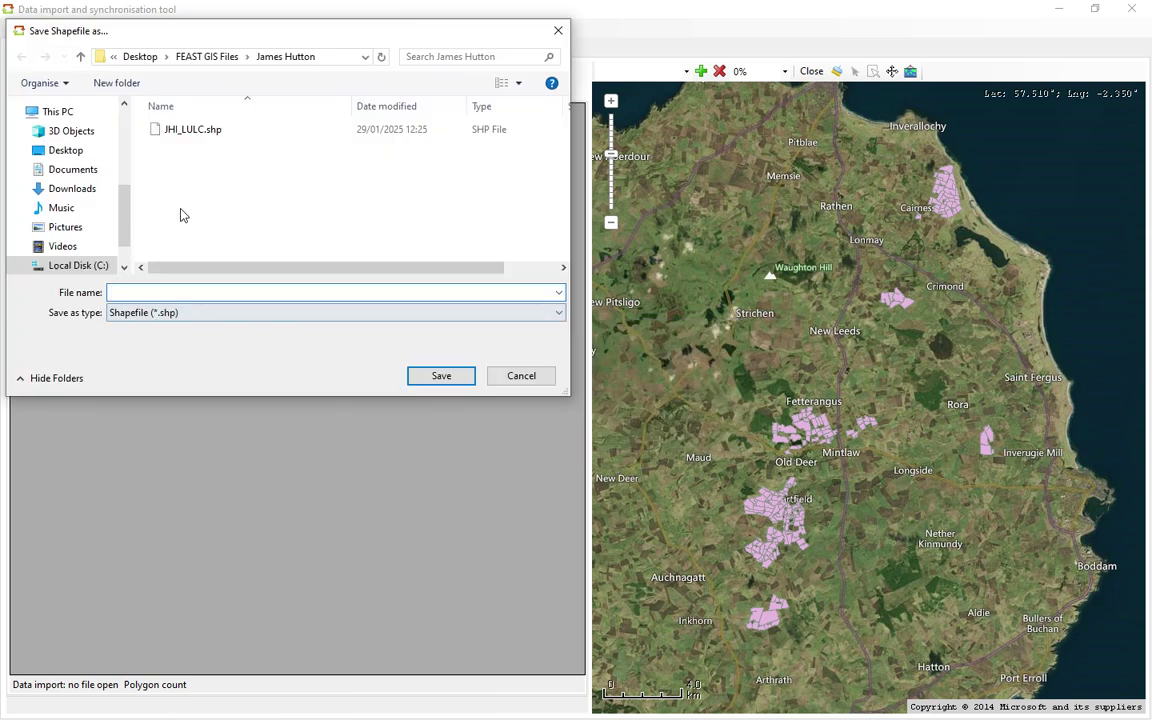
{"action": "left_click", "coordinate": [185, 130]}
{"action": "left_click", "coordinate": [150, 292]}
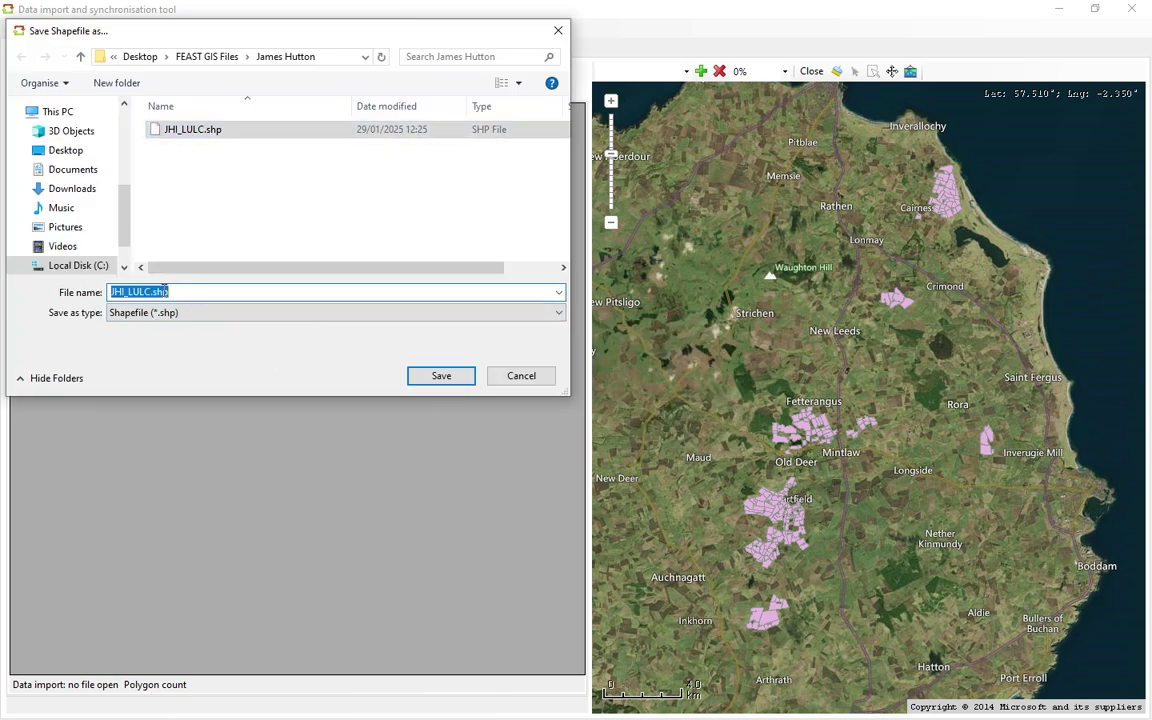
{"action": "double_click", "coordinate": [160, 291]}
{"action": "type", "text": "_converted"}
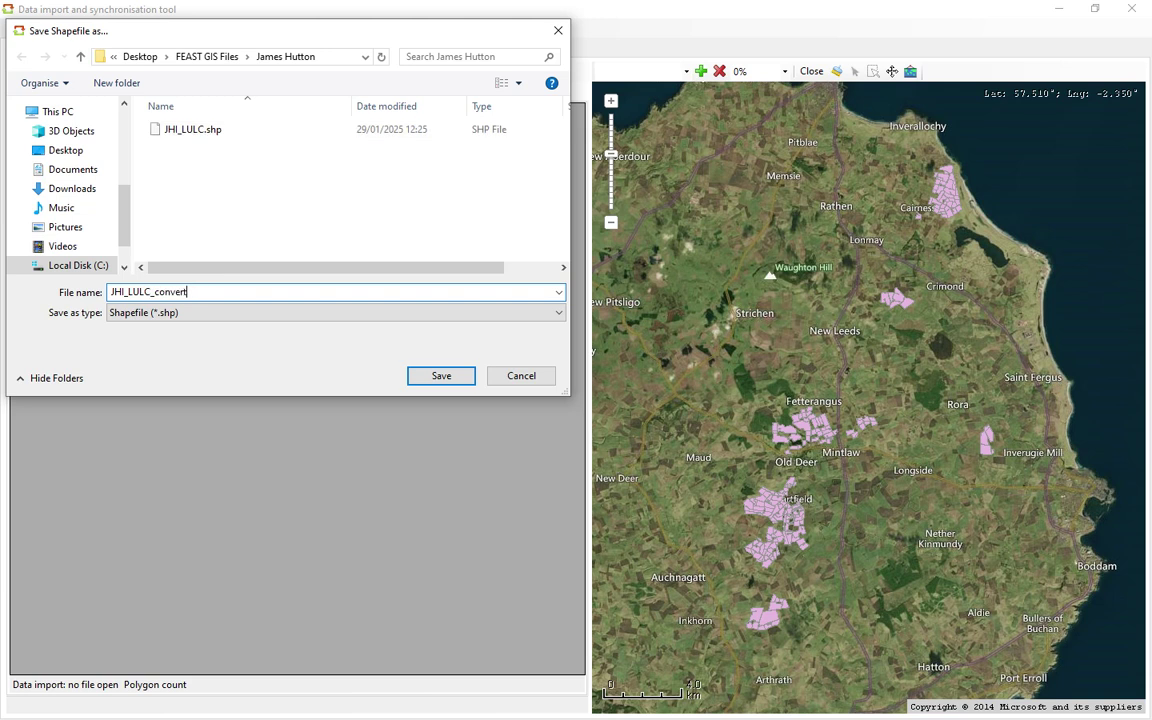
{"action": "left_click", "coordinate": [440, 377]}
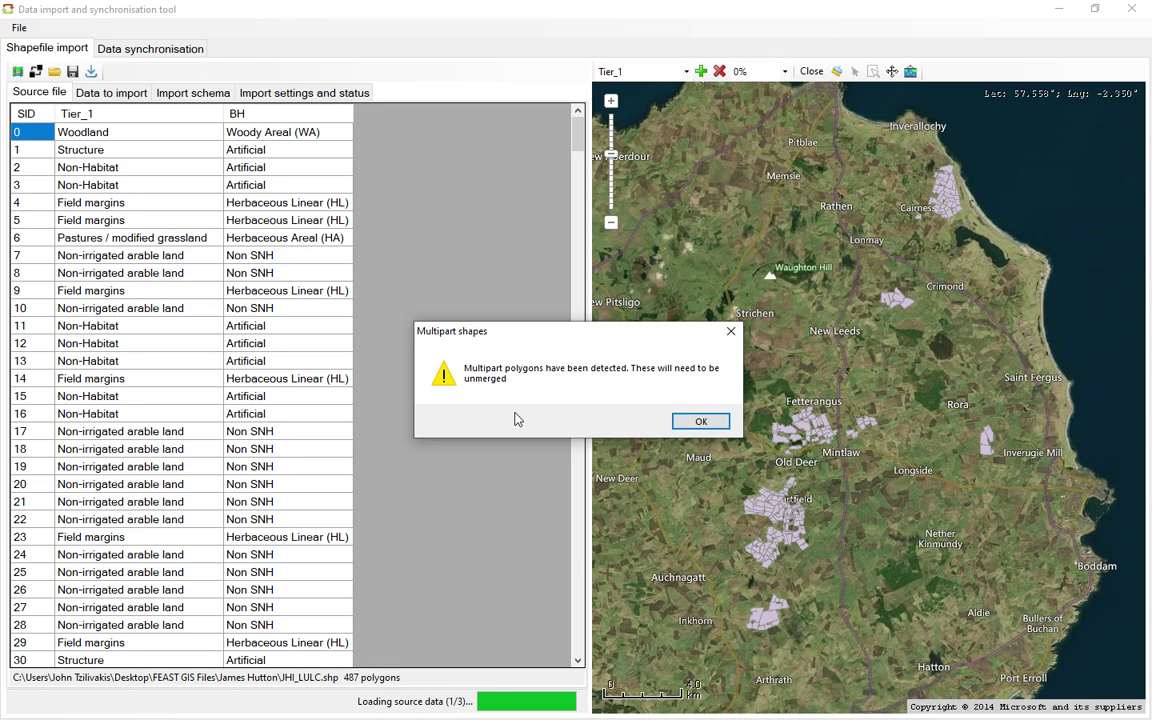
{"action": "left_click", "coordinate": [701, 421]}
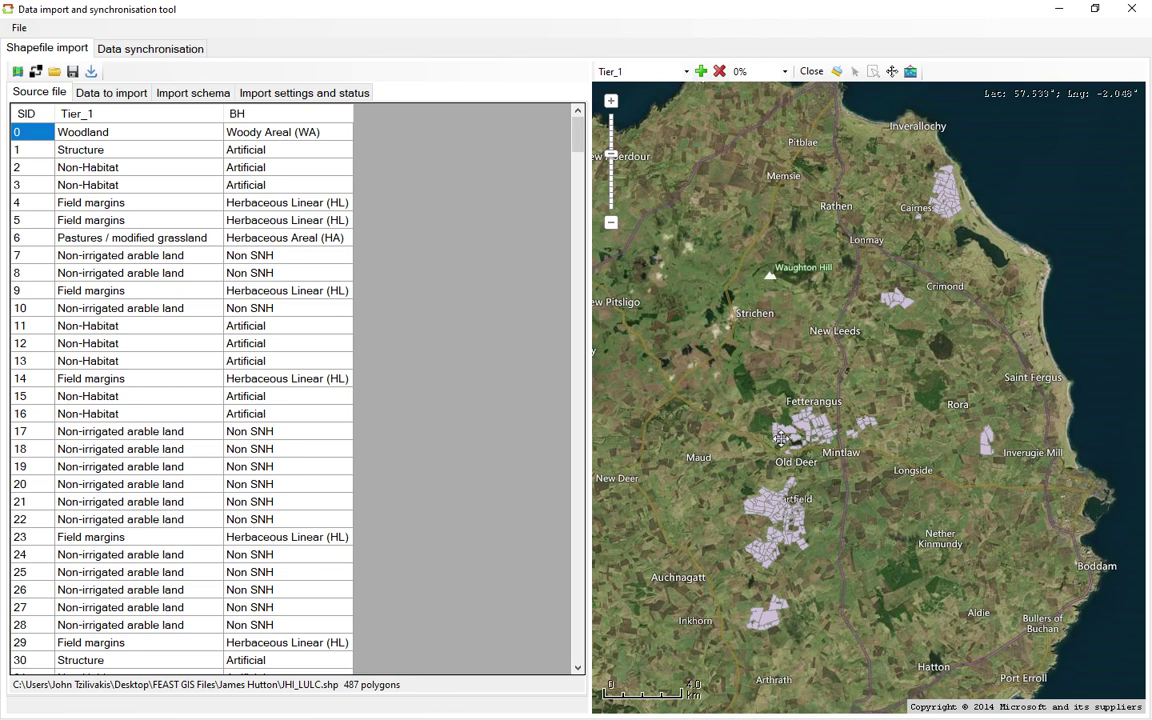
- Review the polygon records prepared for import and check the shapefile import settings and status
{"action": "left_click", "coordinate": [111, 93]}
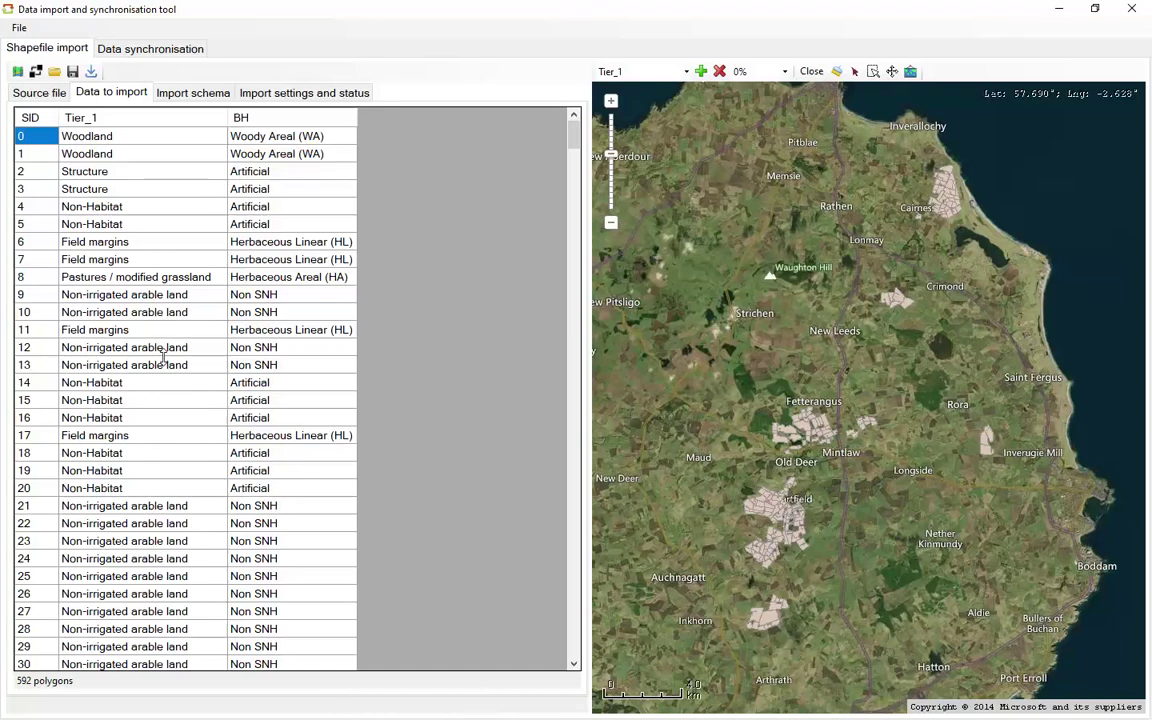
{"action": "scroll", "coordinate": [165, 380], "scroll_direction": "down", "scroll_amount": 14}
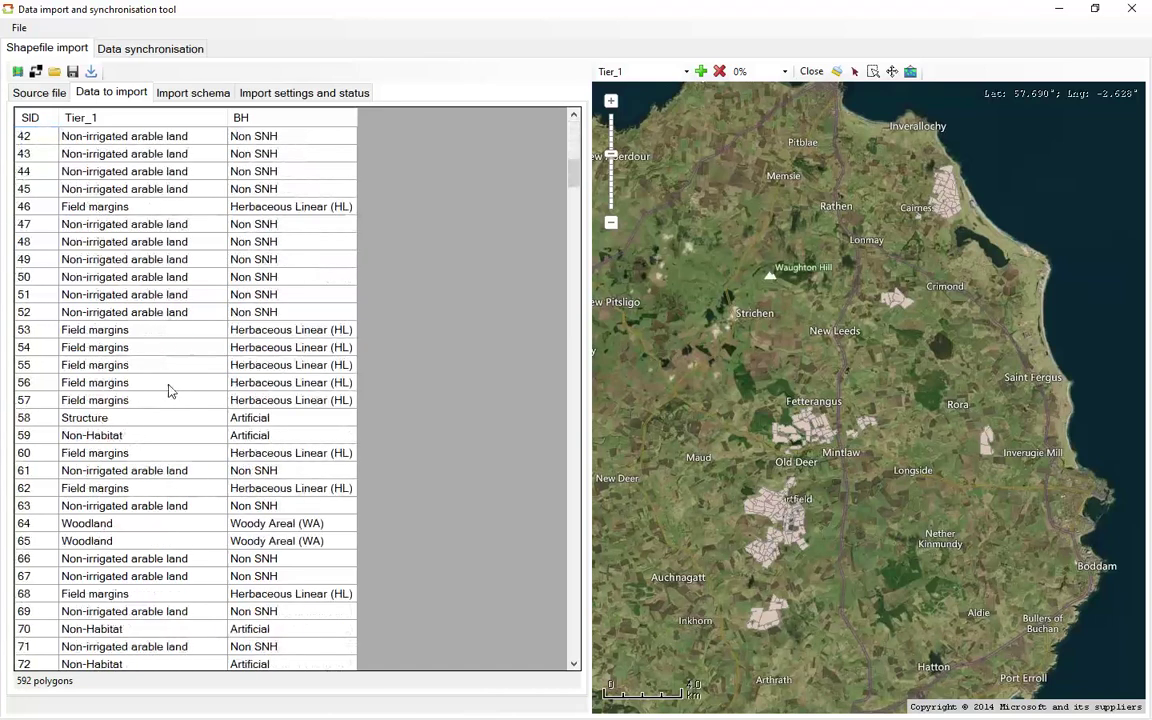
{"action": "scroll", "coordinate": [170, 390], "scroll_direction": "up", "scroll_amount": 12}
{"action": "scroll", "coordinate": [144, 268], "scroll_direction": "up", "scroll_amount": 2}
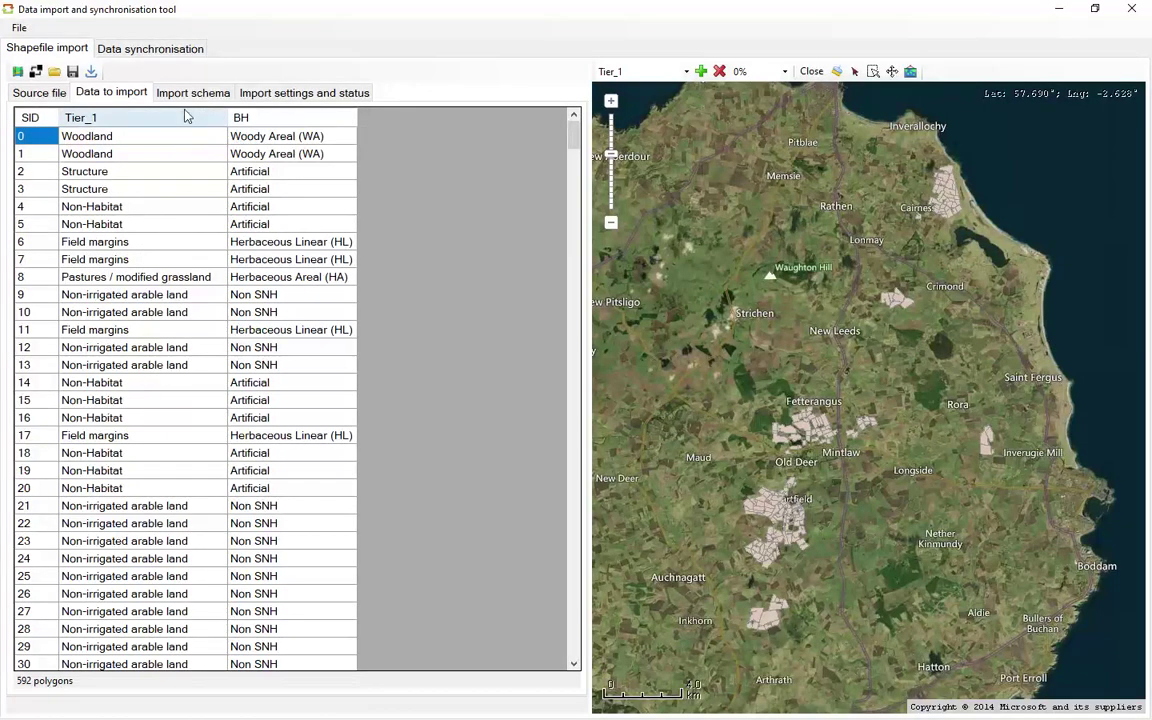
{"action": "left_click", "coordinate": [262, 92]}
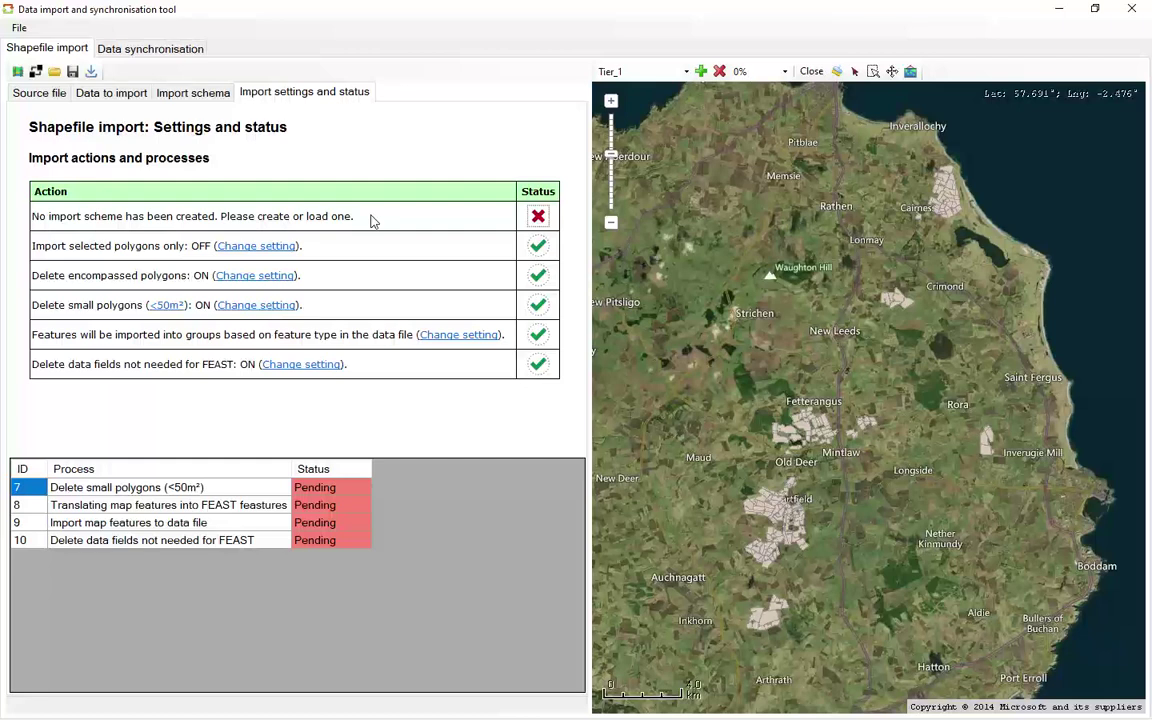
- Build the import schema from the Tier_1 field
{"action": "left_click", "coordinate": [174, 97]}
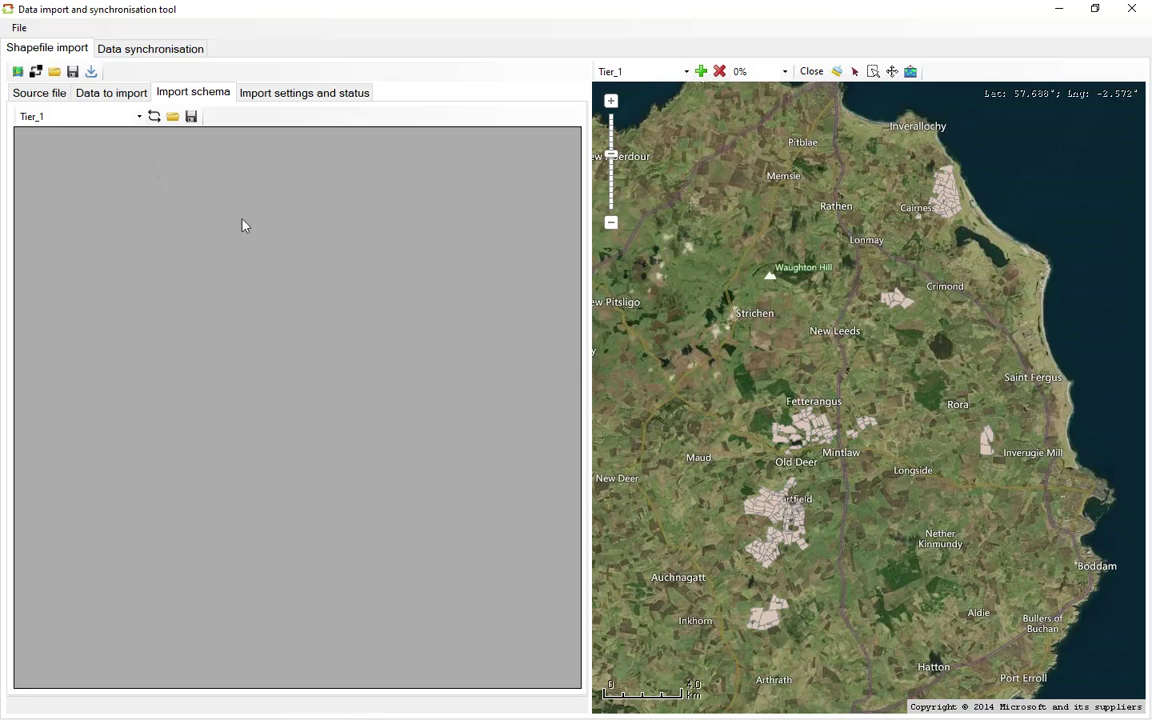
{"action": "left_click", "coordinate": [84, 121]}
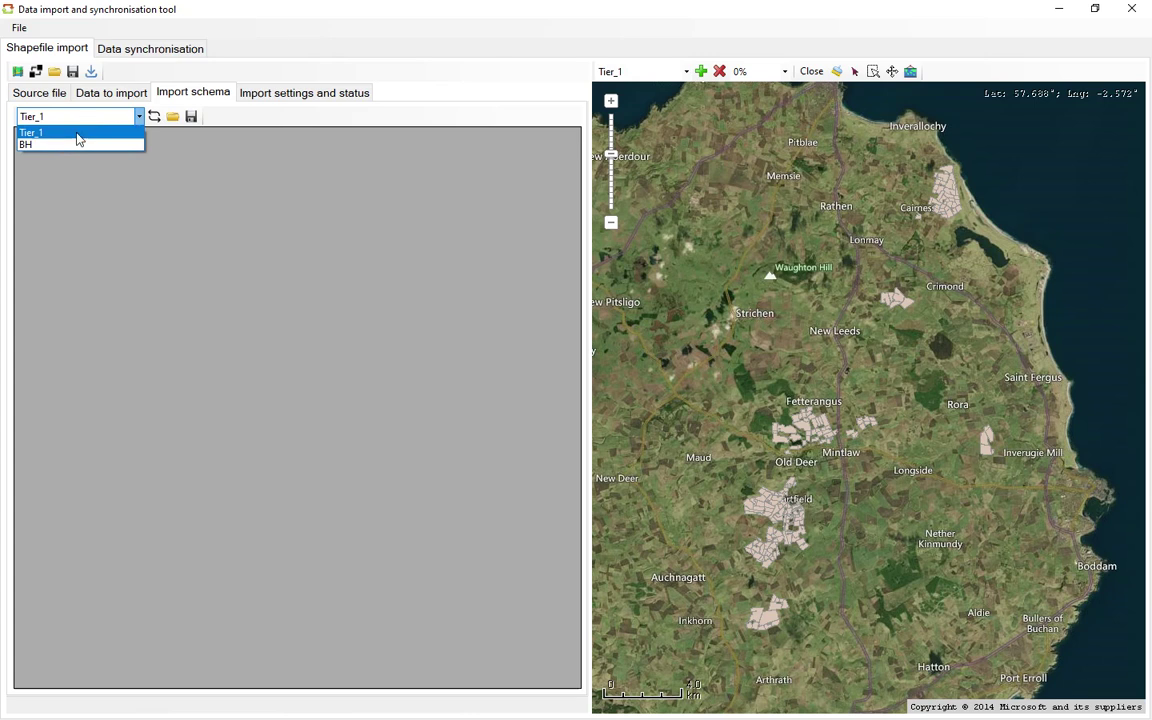
{"action": "left_click", "coordinate": [78, 134]}
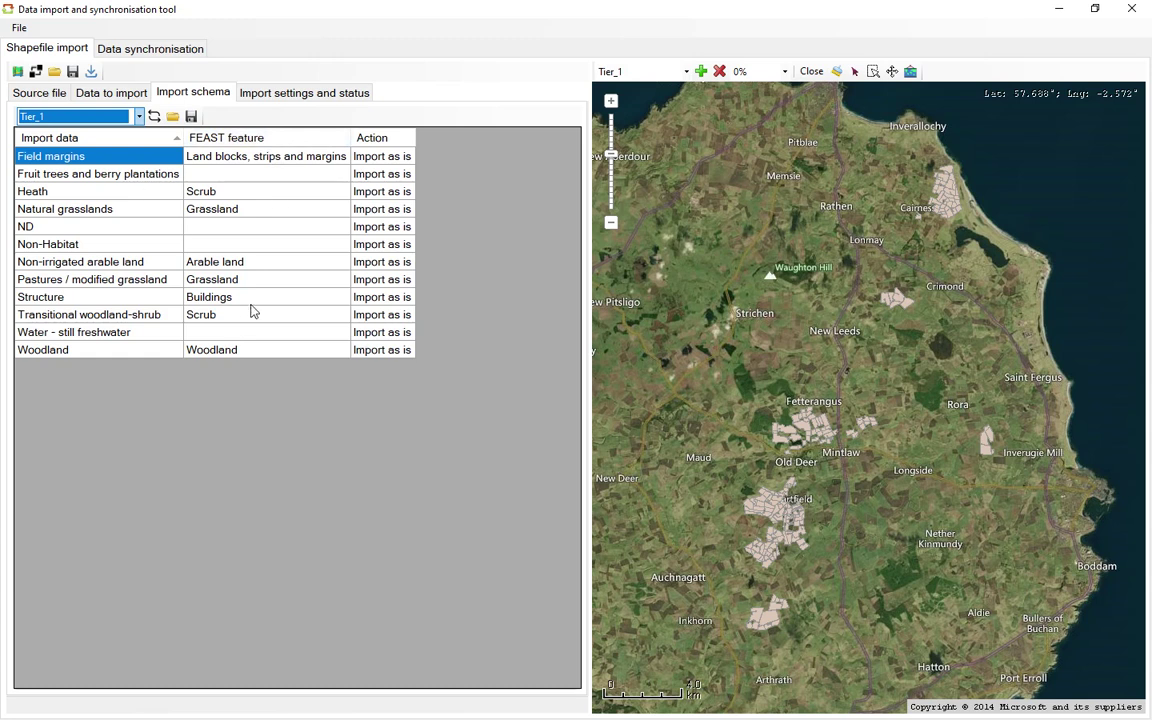
- Match the Fruit trees and berry plantations category to the Orchards and groves FEAST feature
{"action": "left_click", "coordinate": [235, 177]}
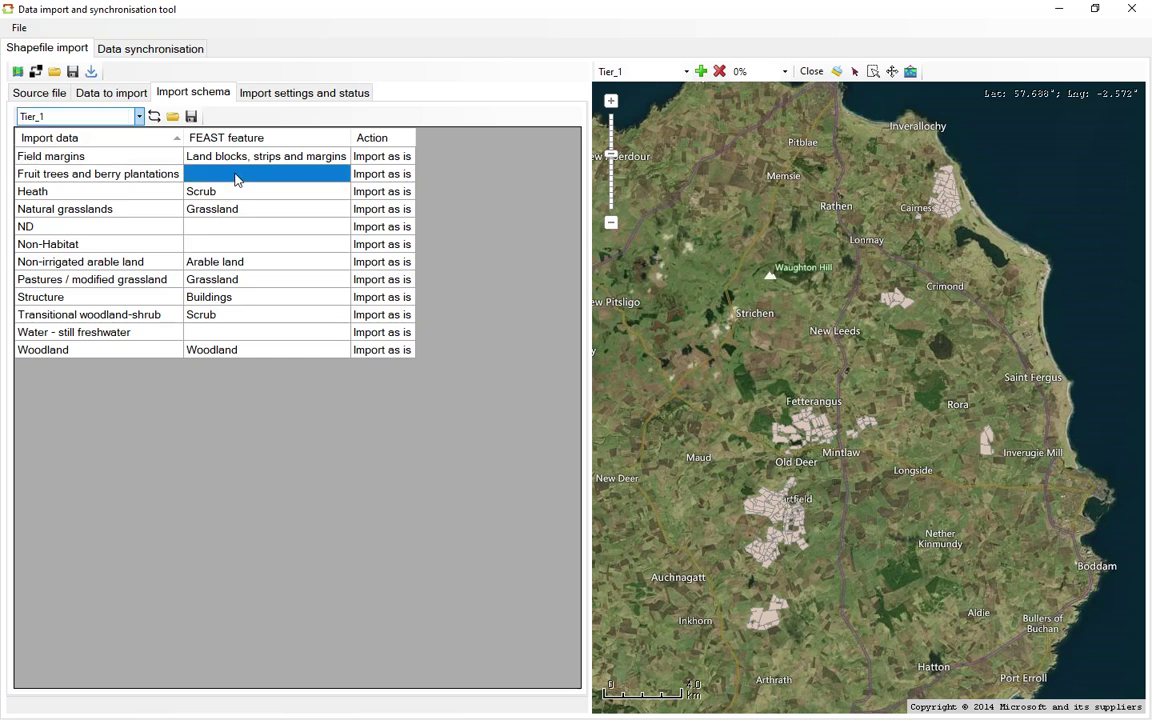
{"action": "key", "text": "o"}
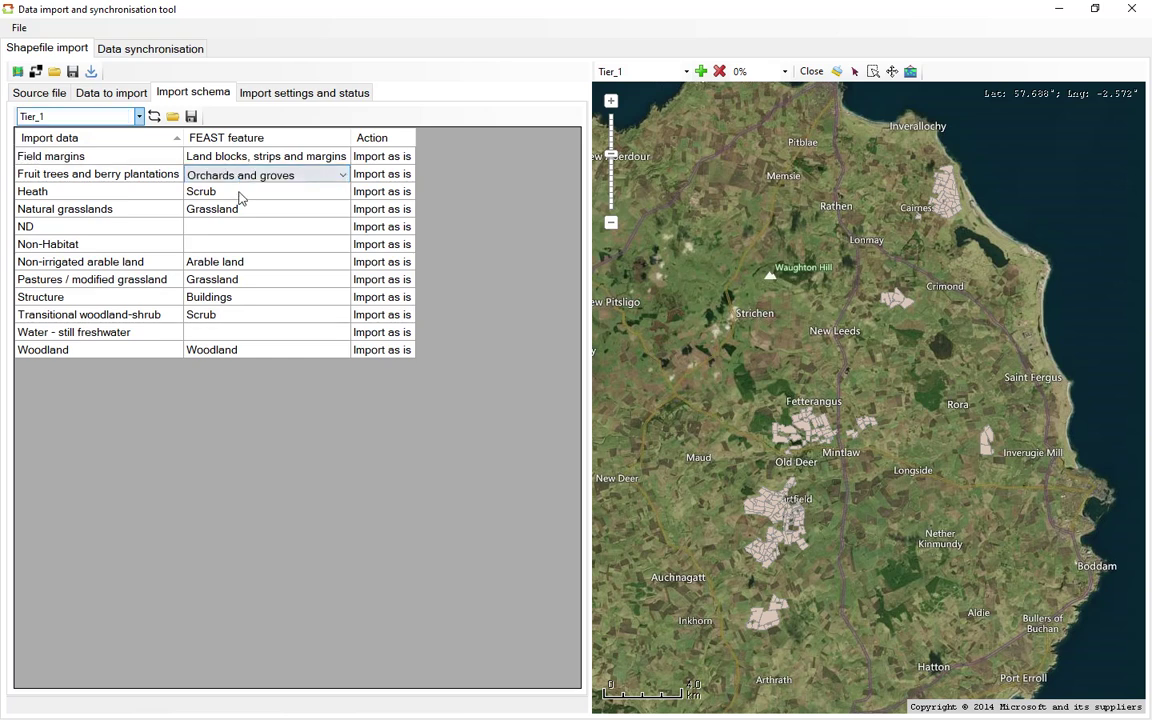
{"action": "left_click", "coordinate": [238, 191]}
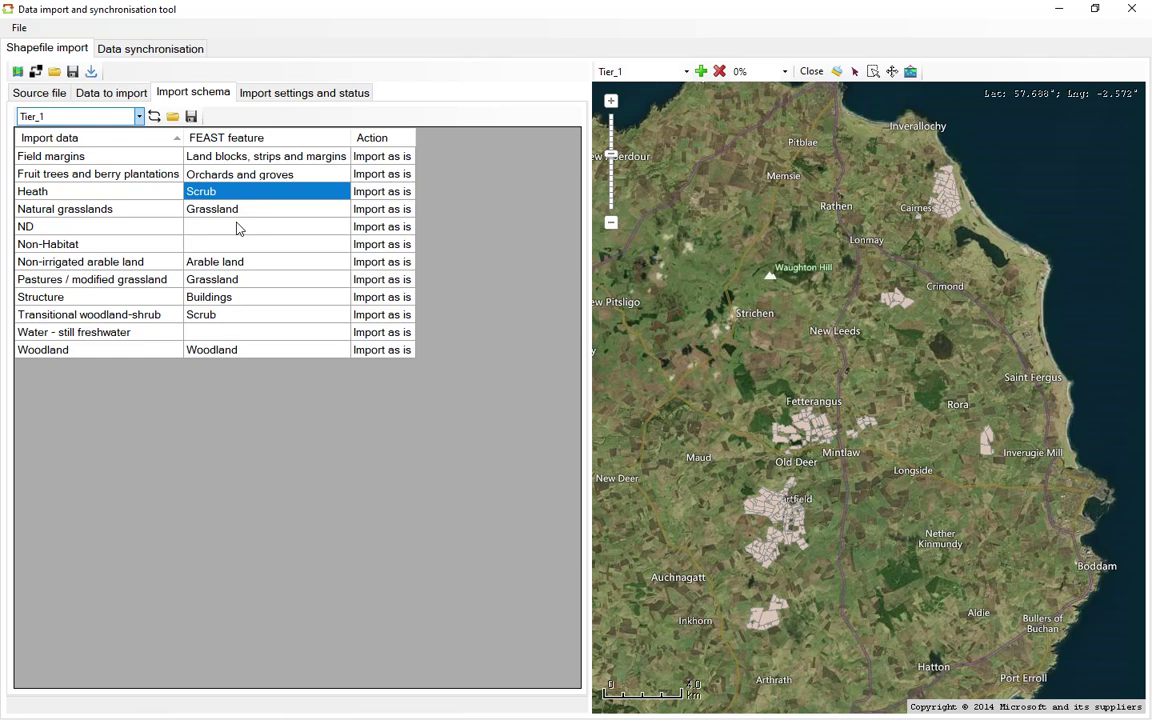
- Check the unmatched schema categories, sort the import data by Tier_1, and inspect Water - still freshwater polygons on the map at 100% layer transparency
{"action": "left_click", "coordinate": [72, 228]}
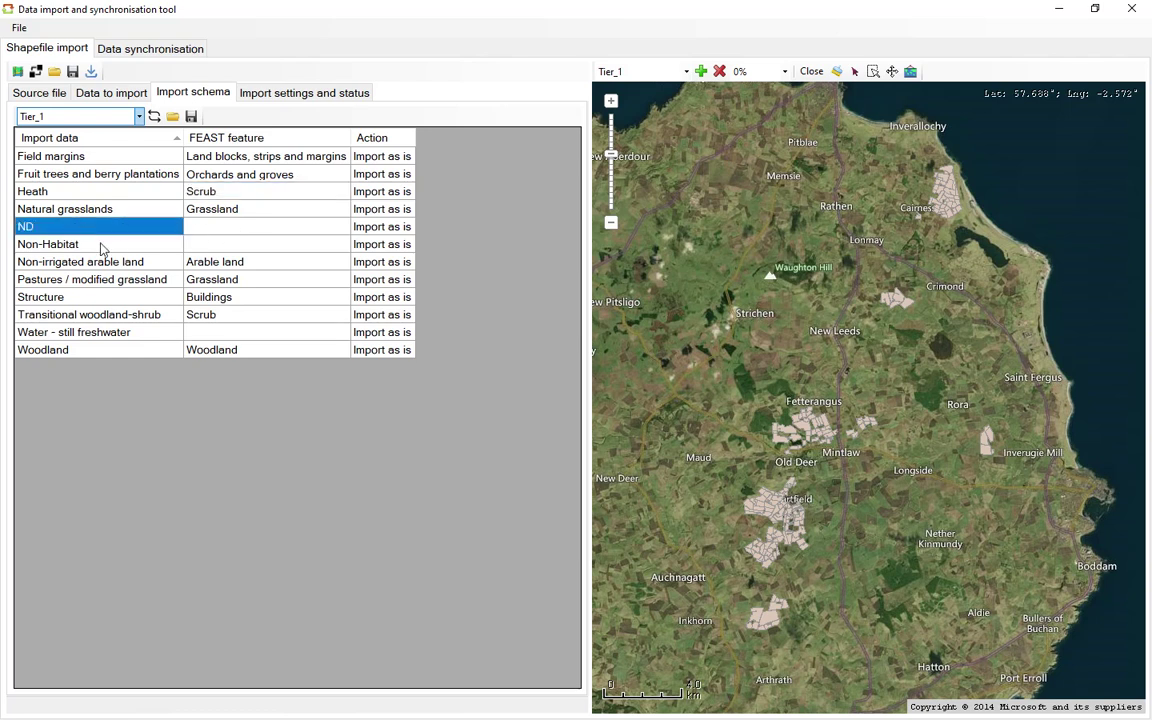
{"action": "left_click", "coordinate": [103, 244]}
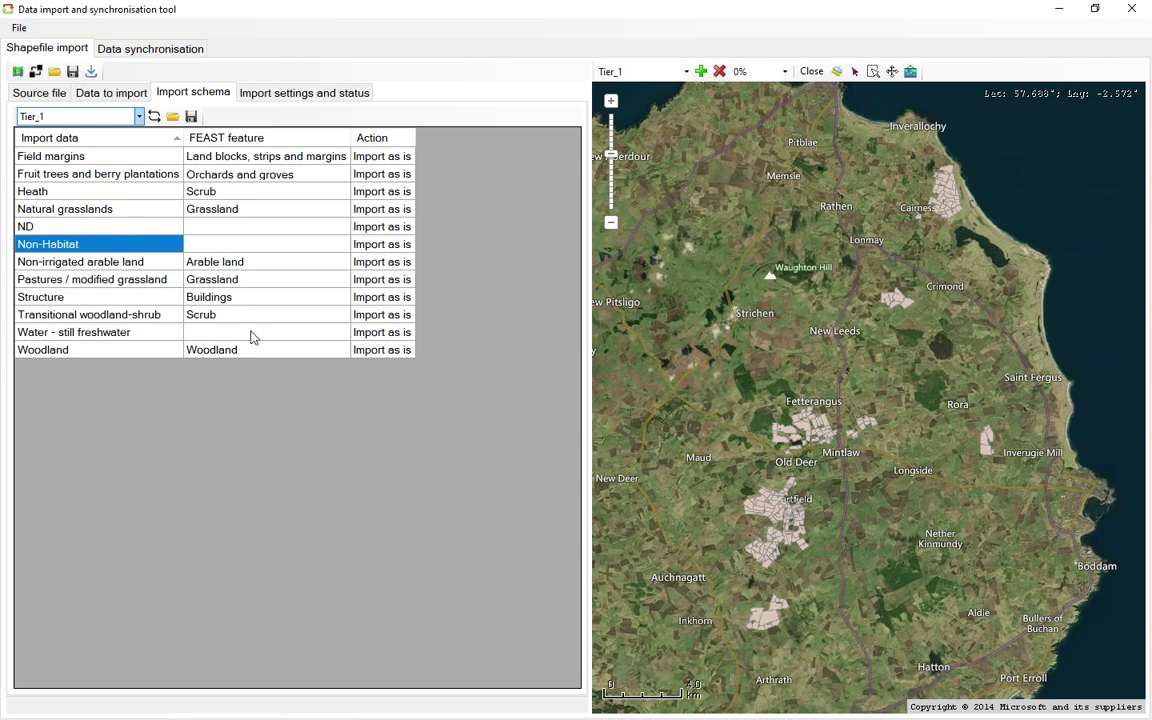
{"action": "left_click", "coordinate": [135, 340]}
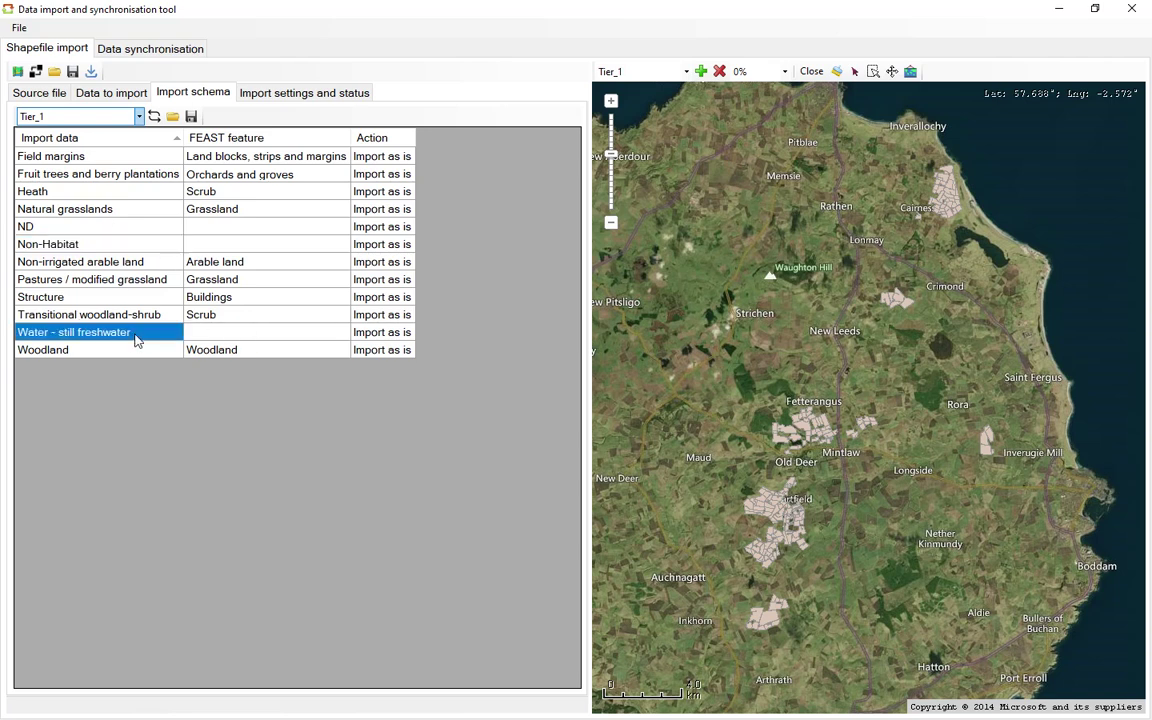
{"action": "left_click", "coordinate": [240, 334]}
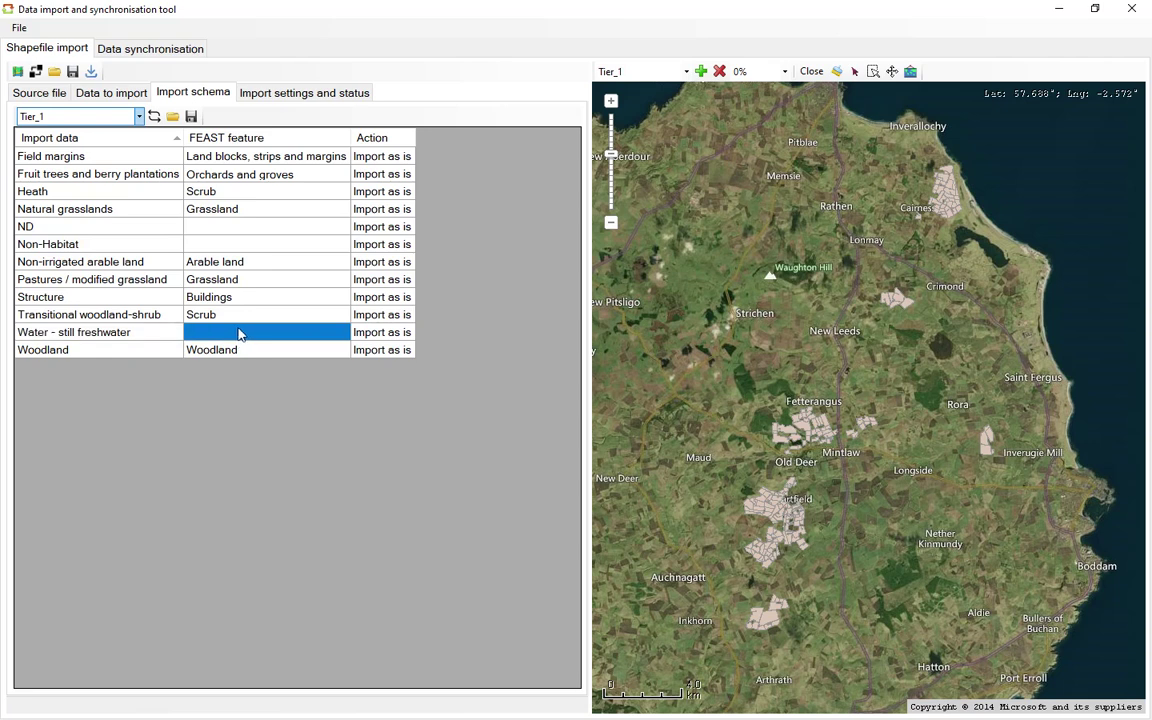
{"action": "left_click", "coordinate": [112, 92]}
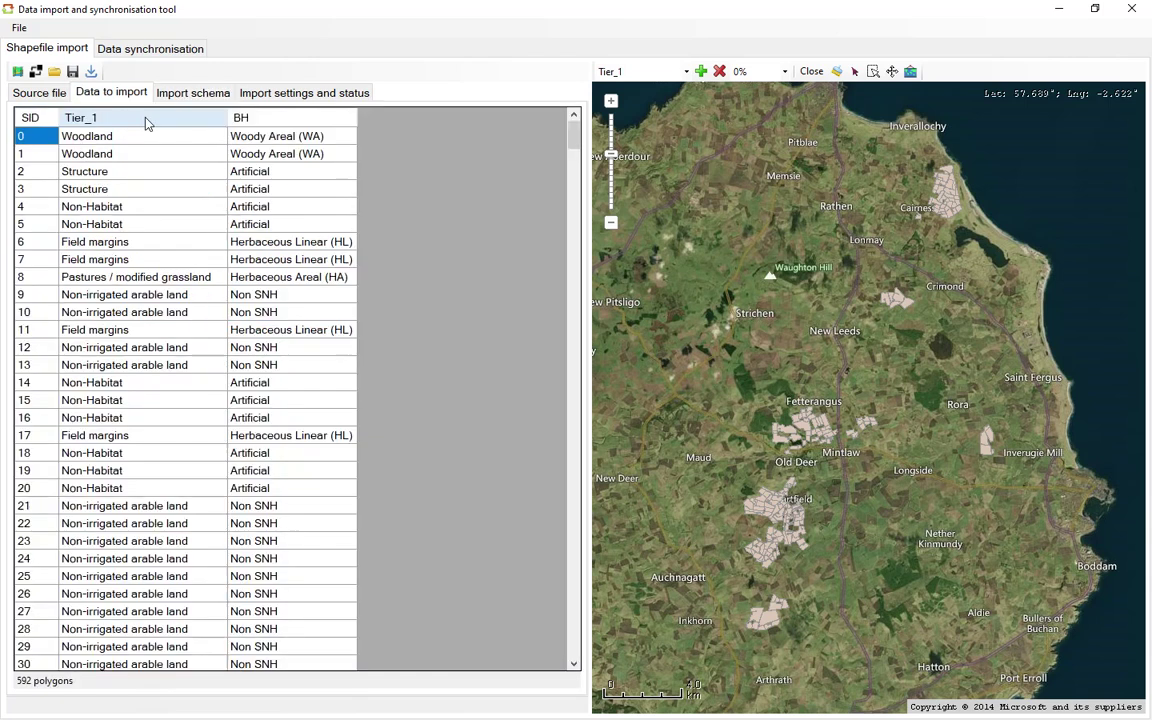
{"action": "left_click", "coordinate": [140, 119]}
{"action": "left_click_drag", "start_coordinate": [565, 180], "coordinate": [543, 655]}
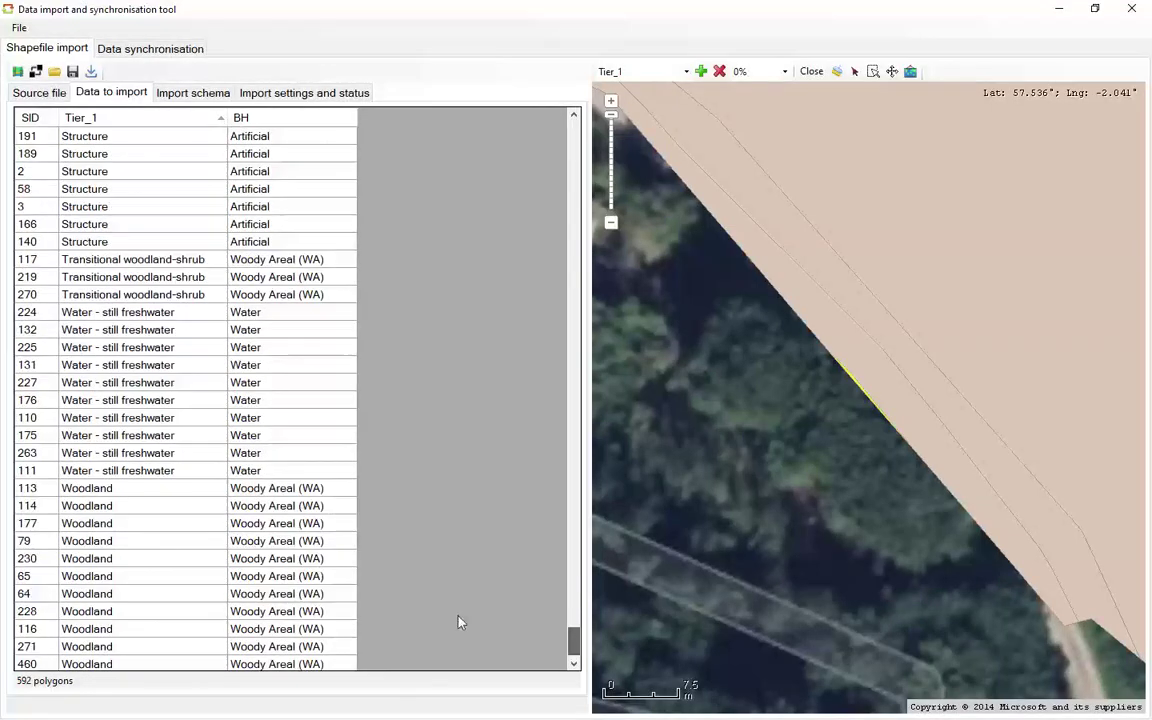
{"action": "left_click", "coordinate": [154, 473]}
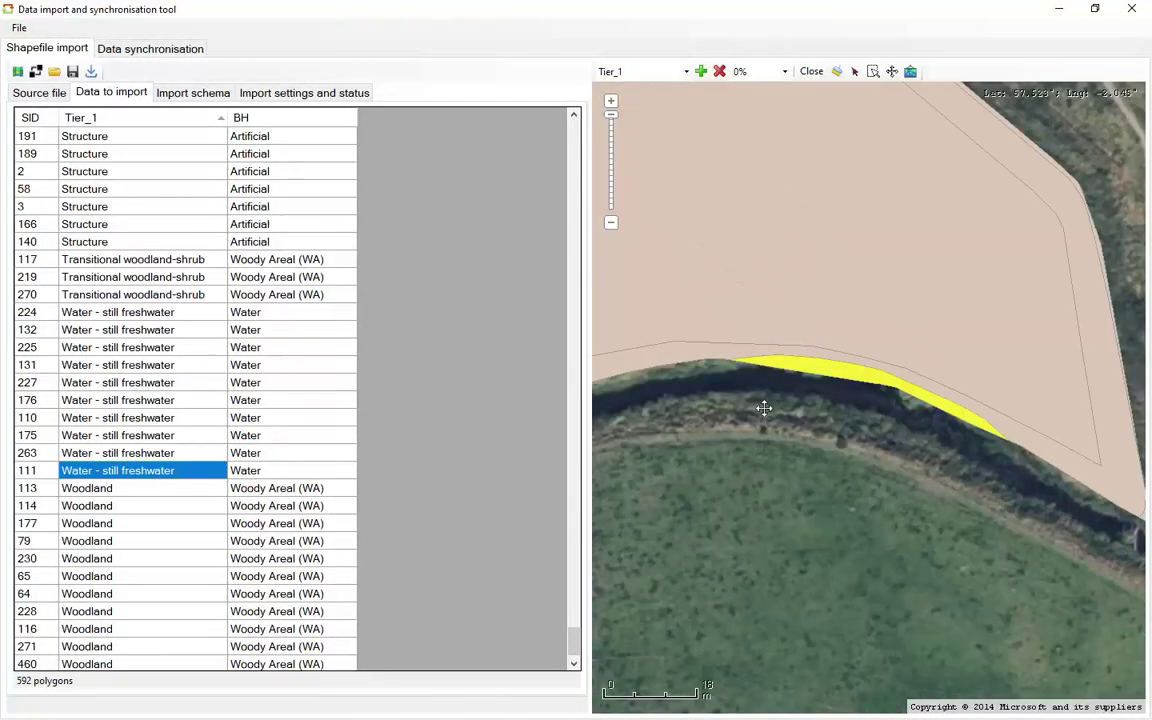
{"action": "left_click", "coordinate": [762, 82]}
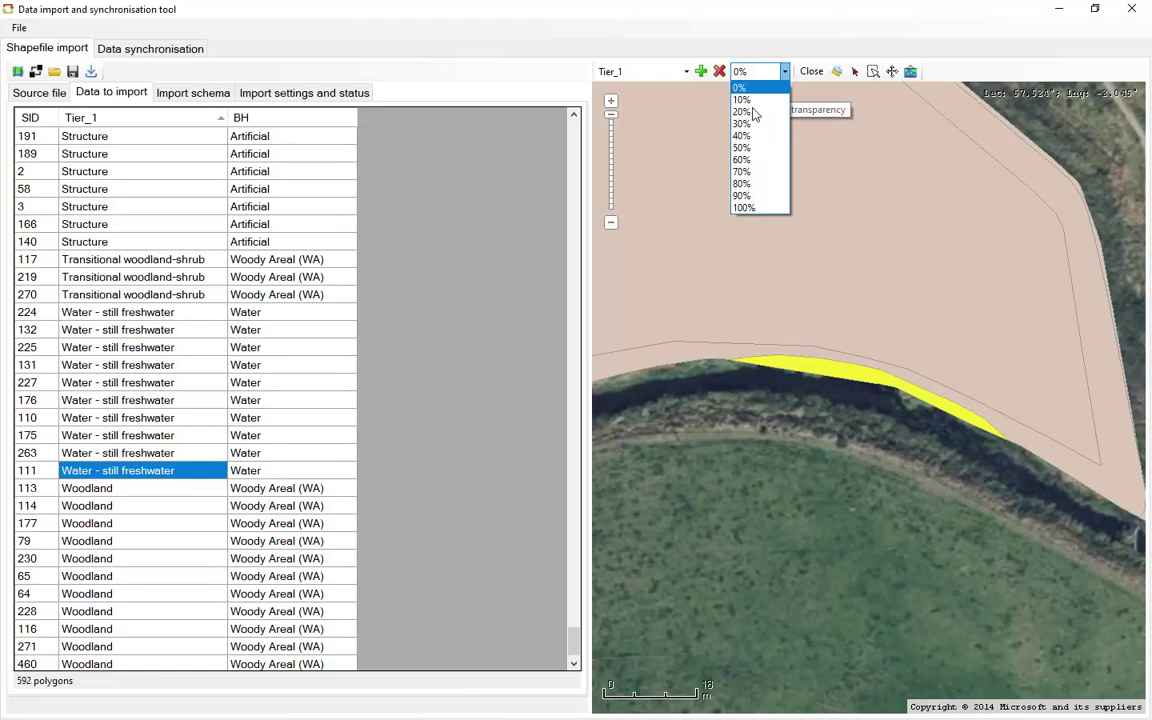
{"action": "left_click", "coordinate": [756, 209]}
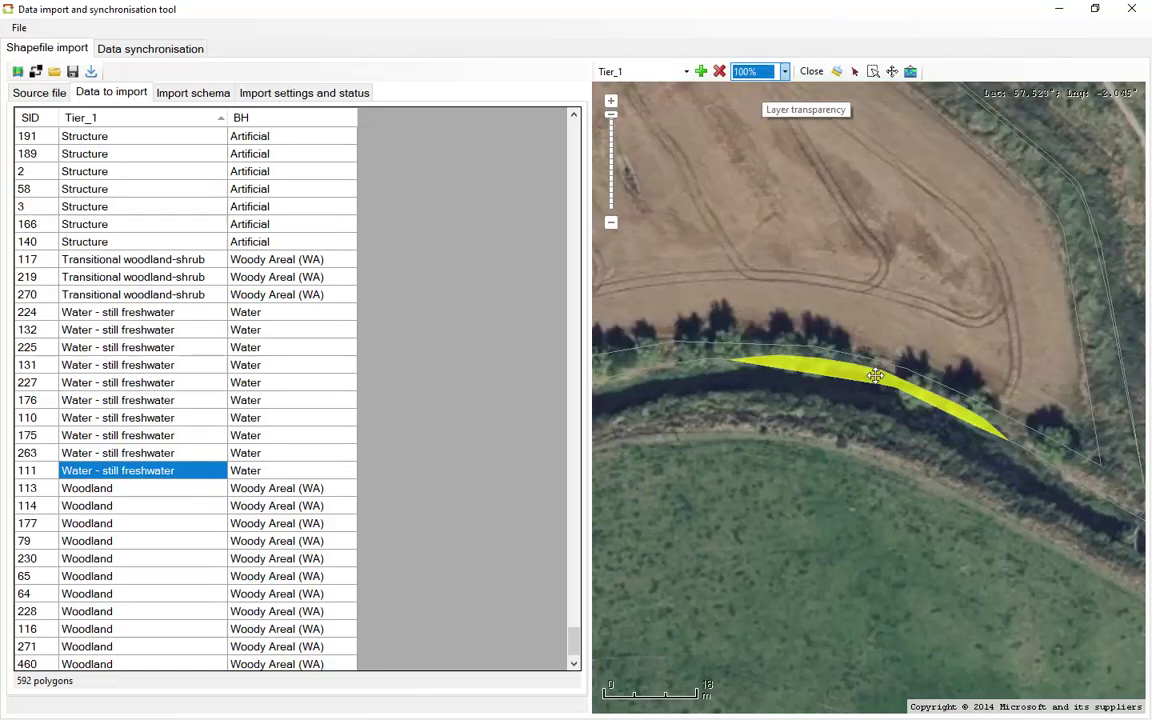
{"action": "left_click", "coordinate": [155, 453]}
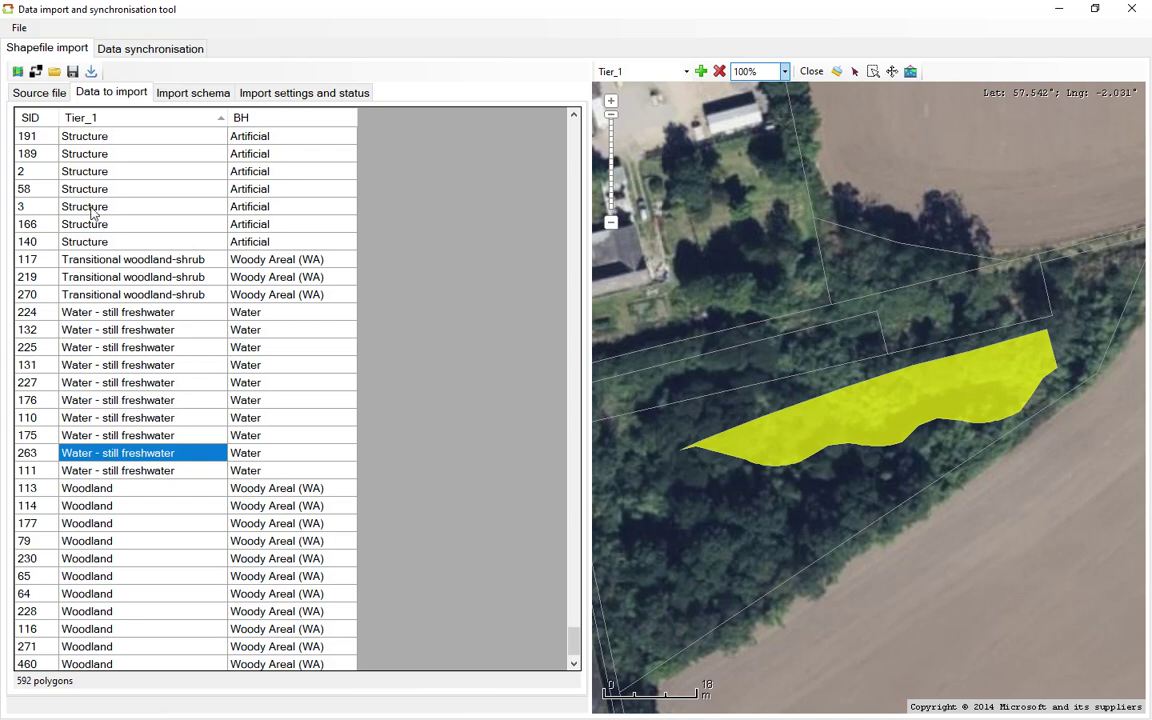
- Match the Water - still freshwater category to the Water: Ponds and lakes FEAST feature in the import schema
{"action": "left_click", "coordinate": [168, 92]}
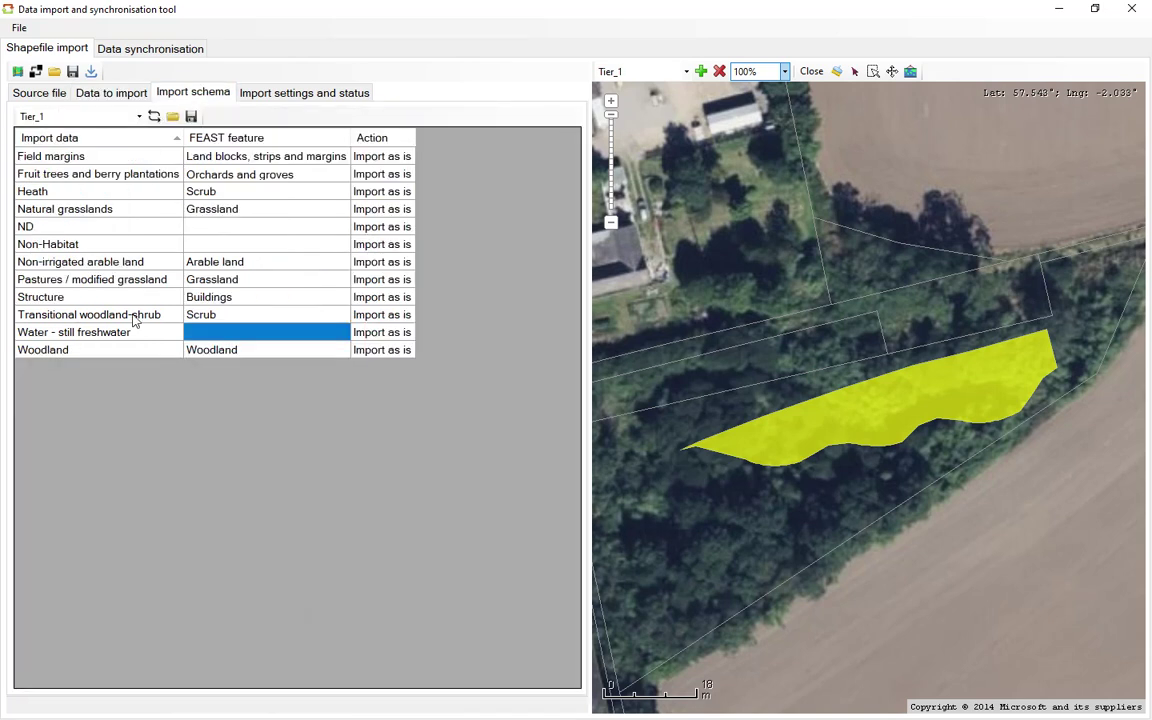
{"action": "left_click", "coordinate": [265, 333]}
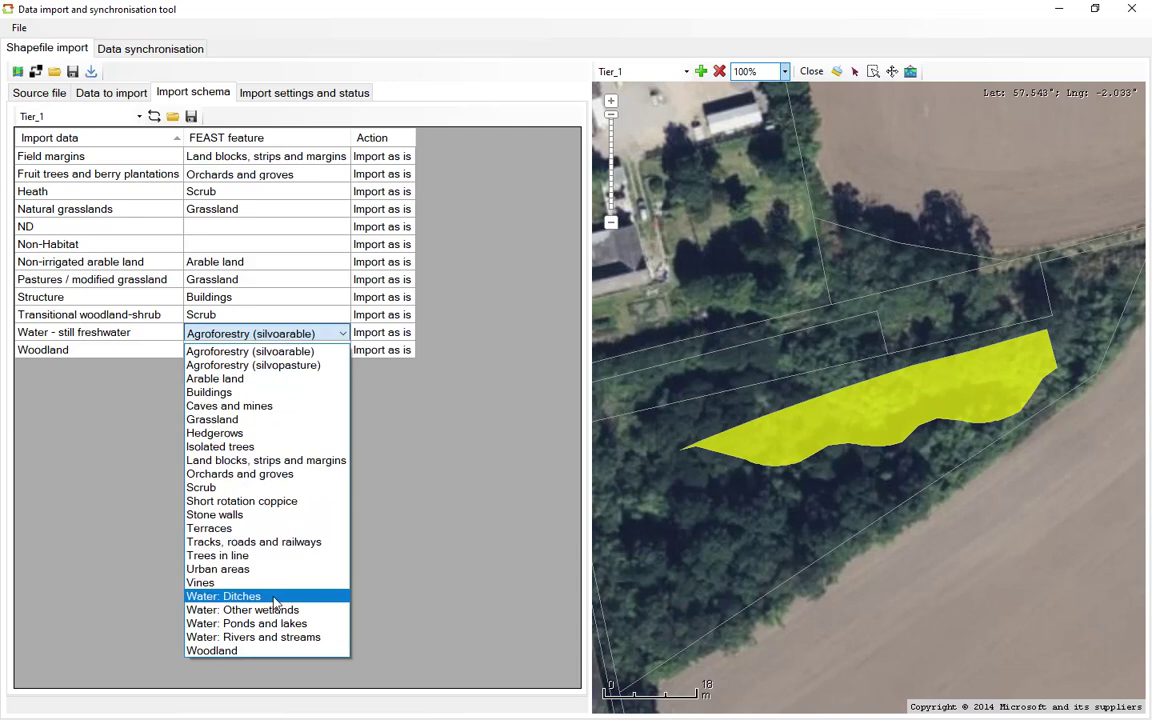
{"action": "left_click", "coordinate": [272, 623]}
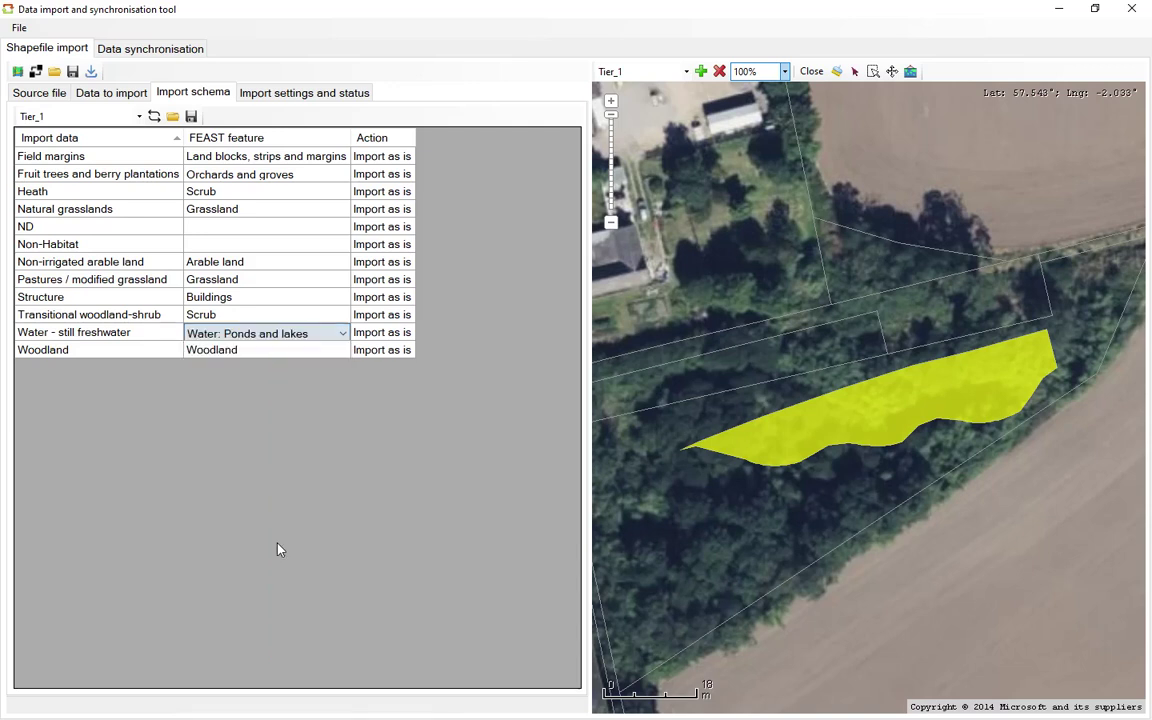
{"action": "left_click", "coordinate": [231, 352]}
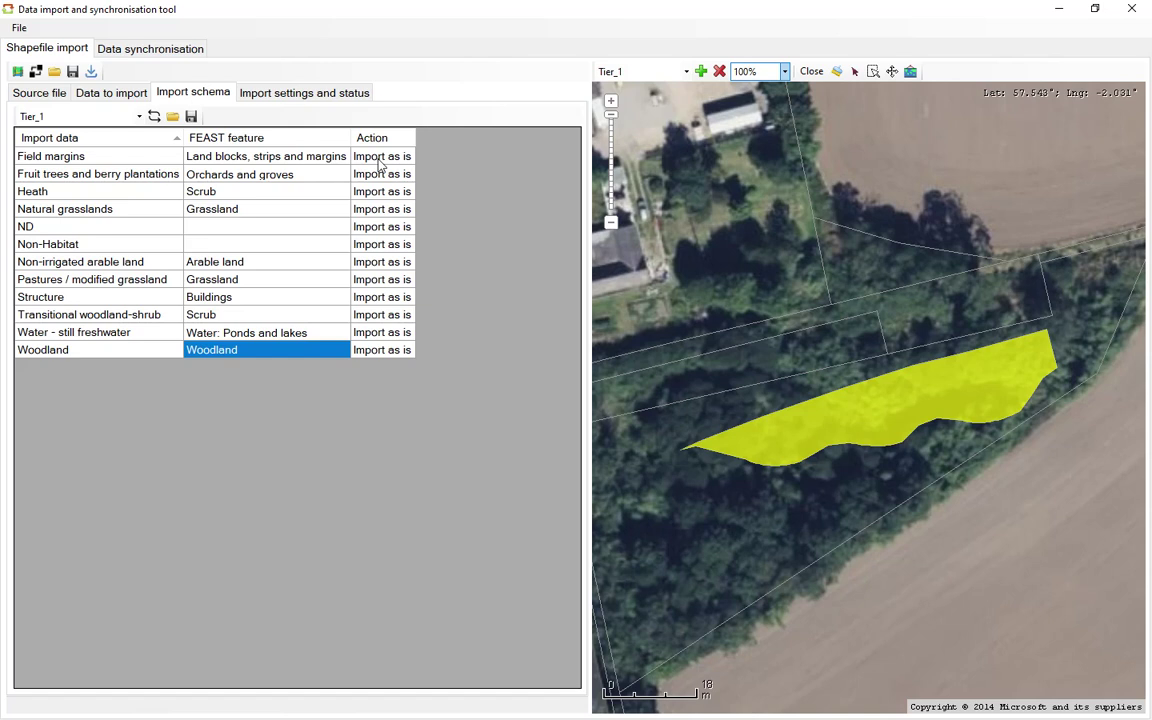
- Set the import action to Delete for the ND and Non-Habitat categories in the import schema
{"action": "left_click", "coordinate": [381, 229]}
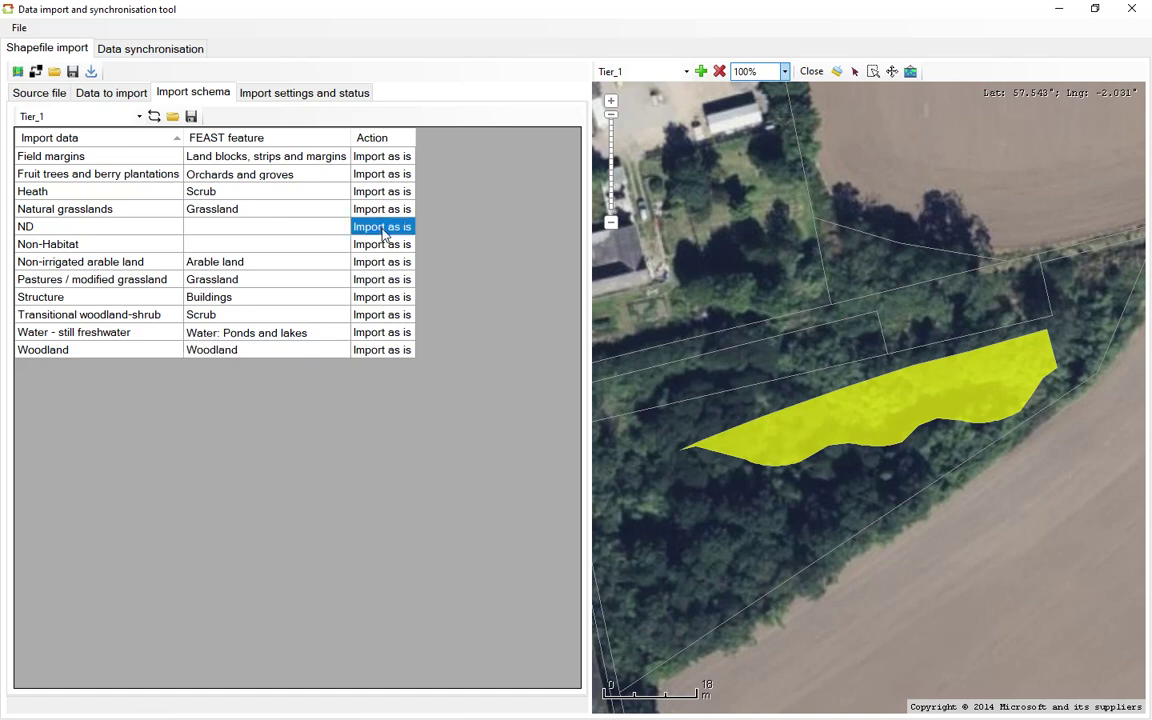
{"action": "key", "text": "d"}
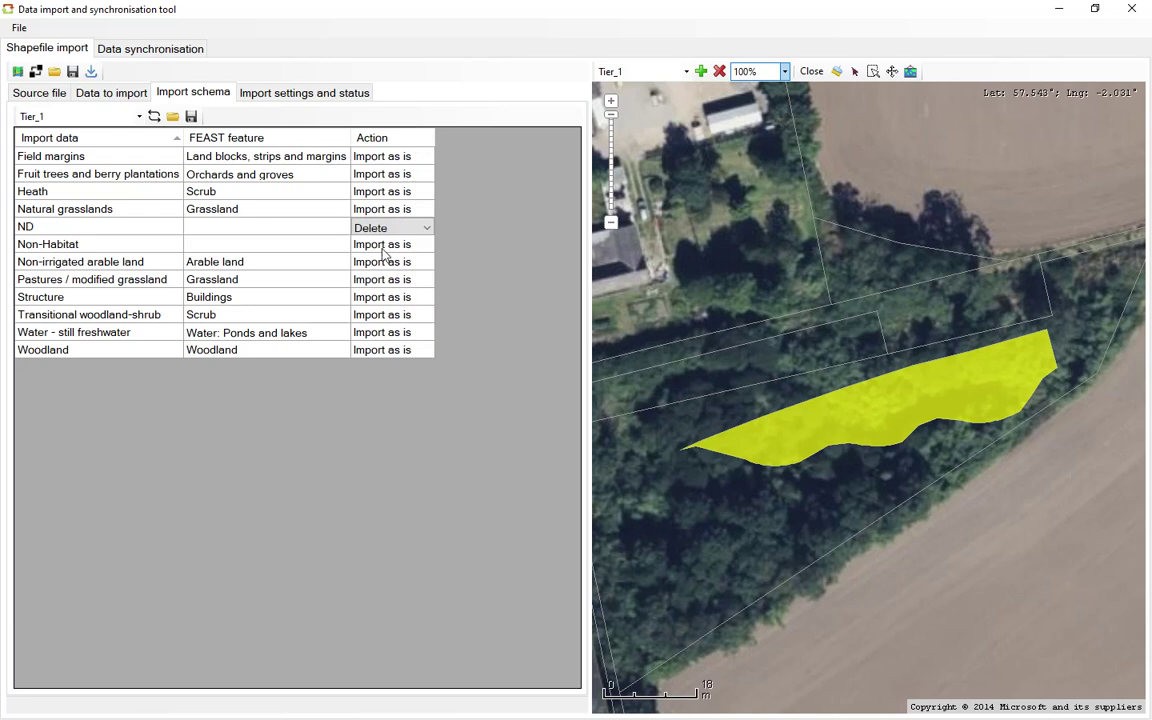
{"action": "left_click", "coordinate": [387, 243]}
{"action": "key", "text": "d"}
{"action": "left_click", "coordinate": [399, 229]}
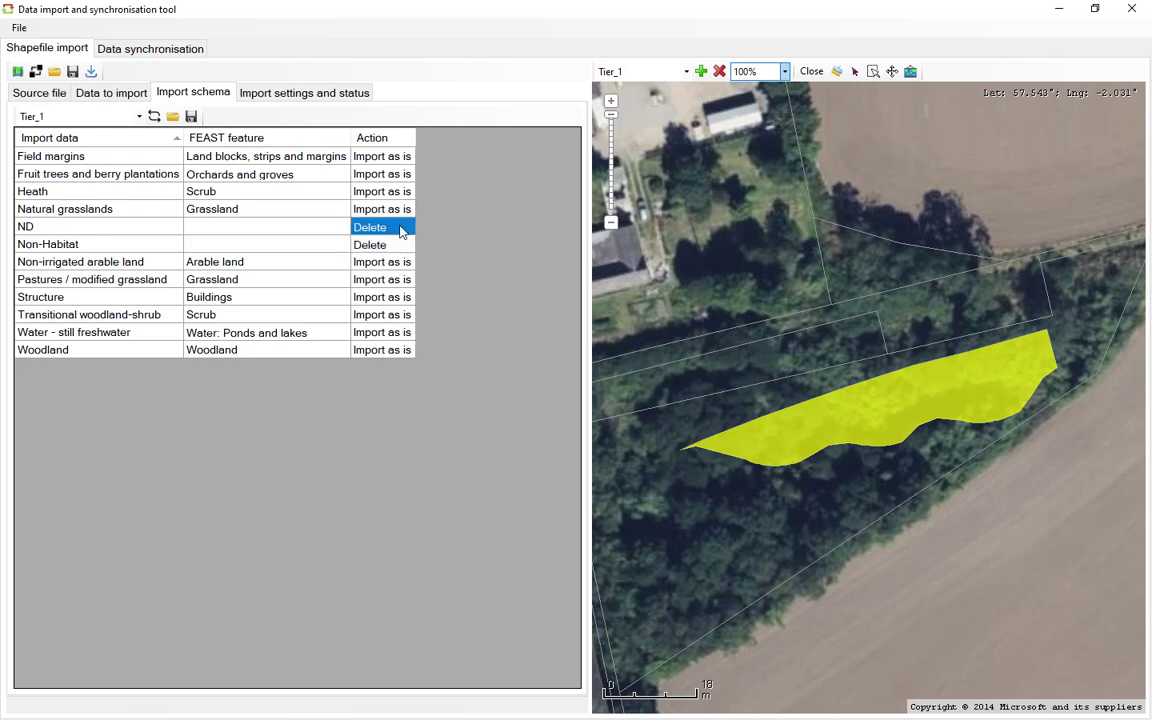
{"action": "left_click", "coordinate": [400, 231]}
{"action": "left_click", "coordinate": [400, 231]}
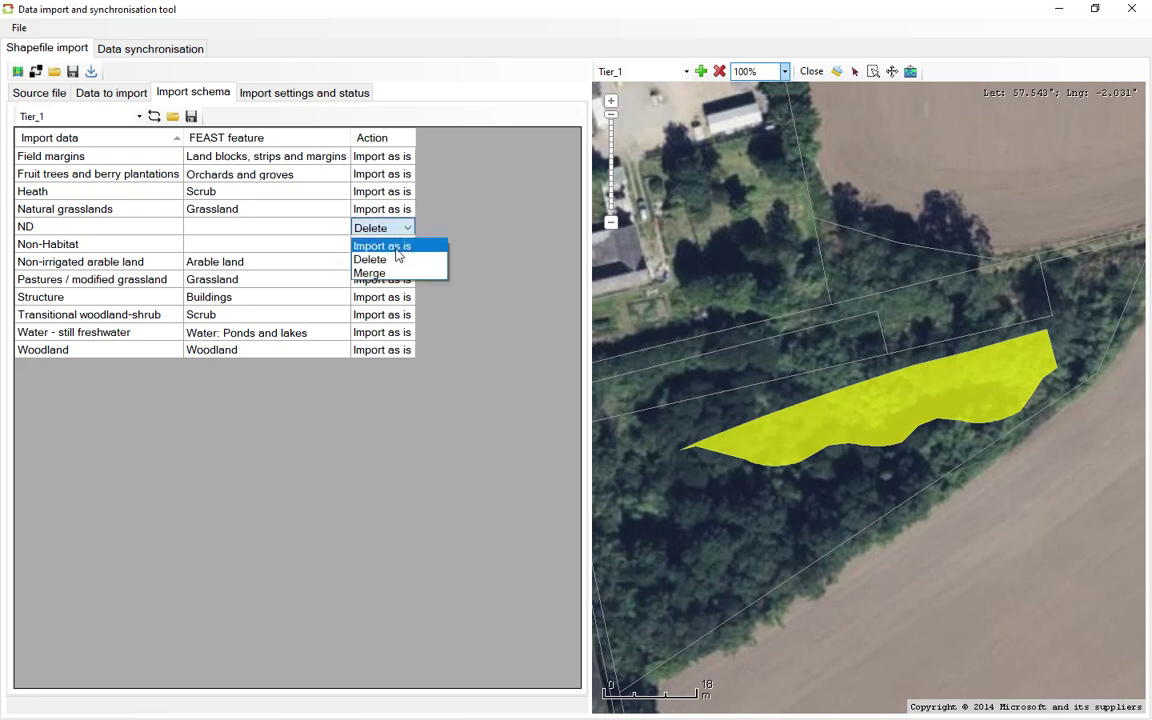
{"action": "left_click", "coordinate": [395, 260]}
{"action": "left_click", "coordinate": [394, 249]}
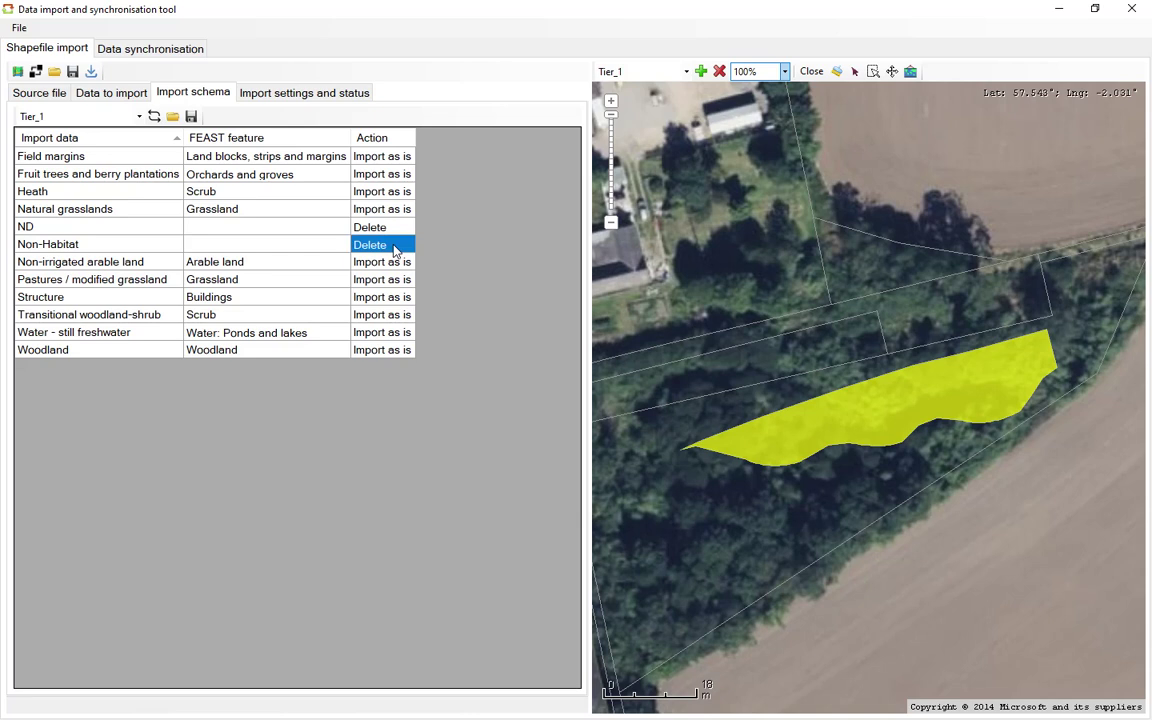
- Set the import action to Merge for all schema categories that have a matched FEAST feature, from Field margins through Woodland
{"action": "left_click", "coordinate": [355, 154]}
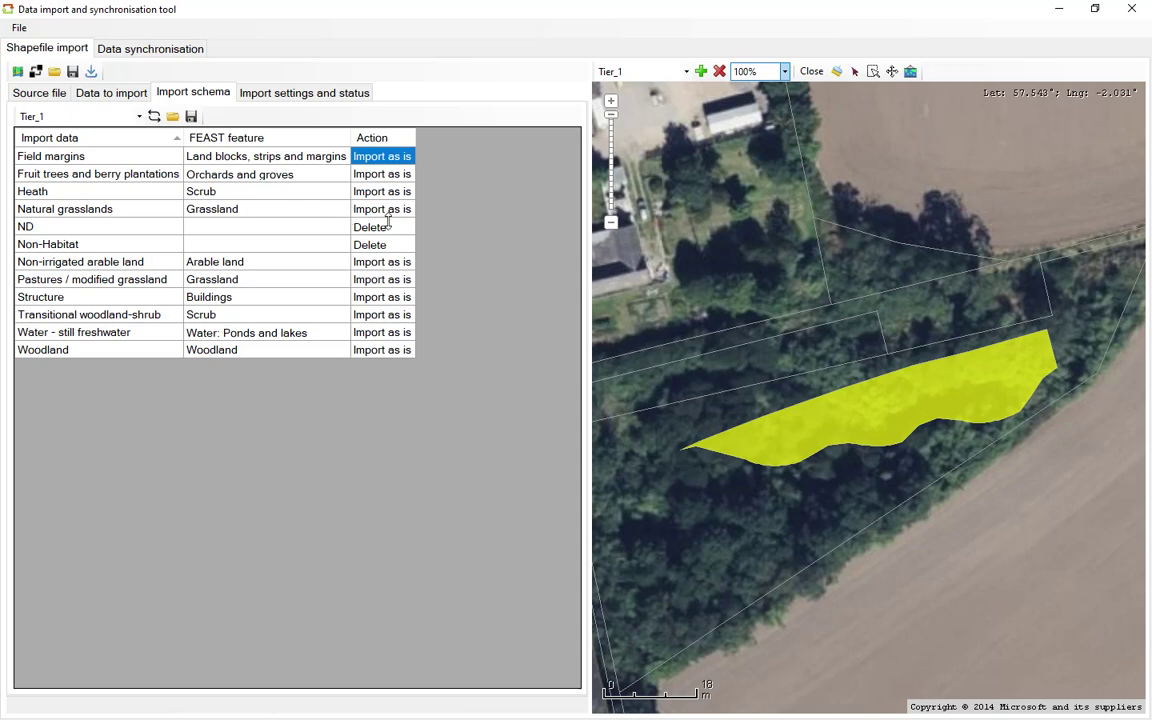
{"action": "key", "text": "m"}
{"action": "left_click", "coordinate": [389, 177]}
{"action": "key", "text": "m"}
{"action": "left_click", "coordinate": [386, 192]}
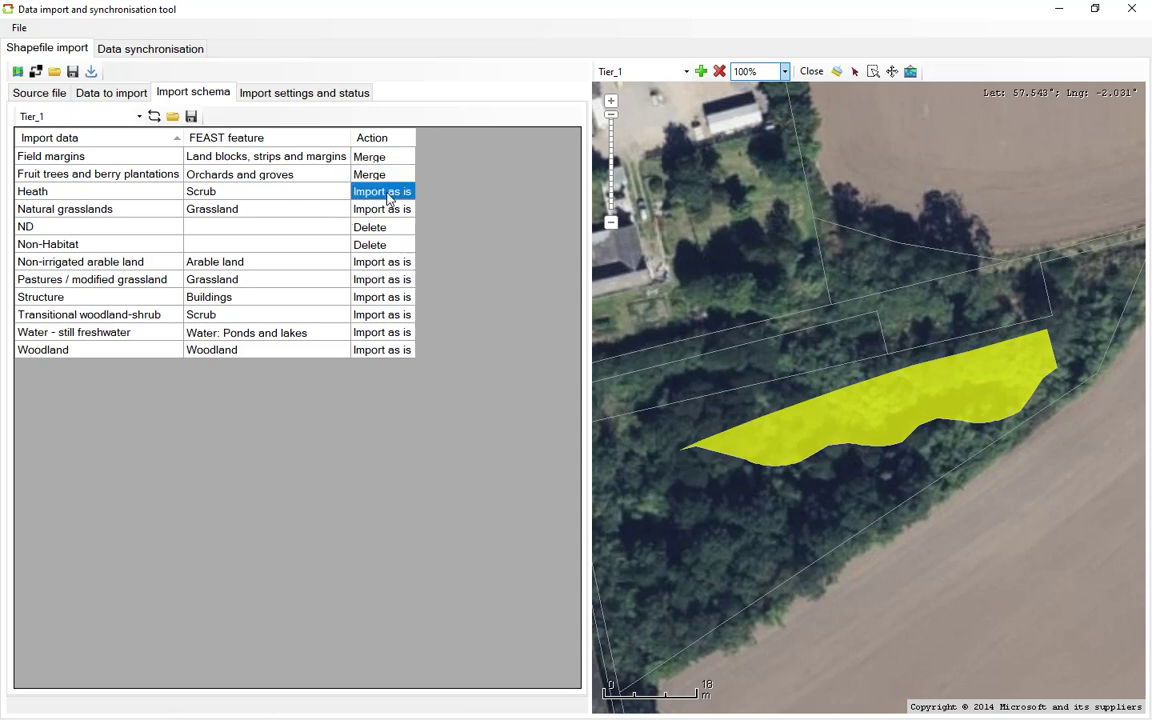
{"action": "key", "text": "m"}
{"action": "left_click", "coordinate": [381, 211]}
{"action": "key", "text": "m"}
{"action": "left_click", "coordinate": [399, 264]}
{"action": "key", "text": "m"}
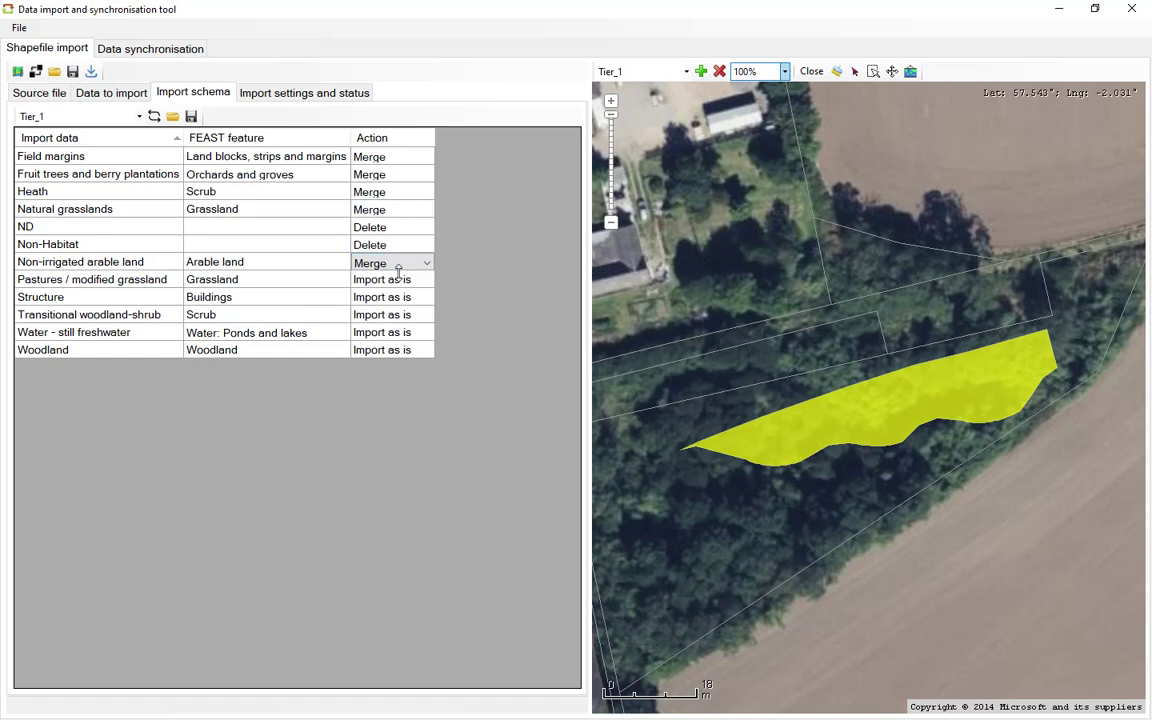
{"action": "left_click", "coordinate": [399, 281]}
{"action": "key", "text": "m"}
{"action": "left_click", "coordinate": [399, 298]}
{"action": "key", "text": "m"}
{"action": "left_click", "coordinate": [399, 315]}
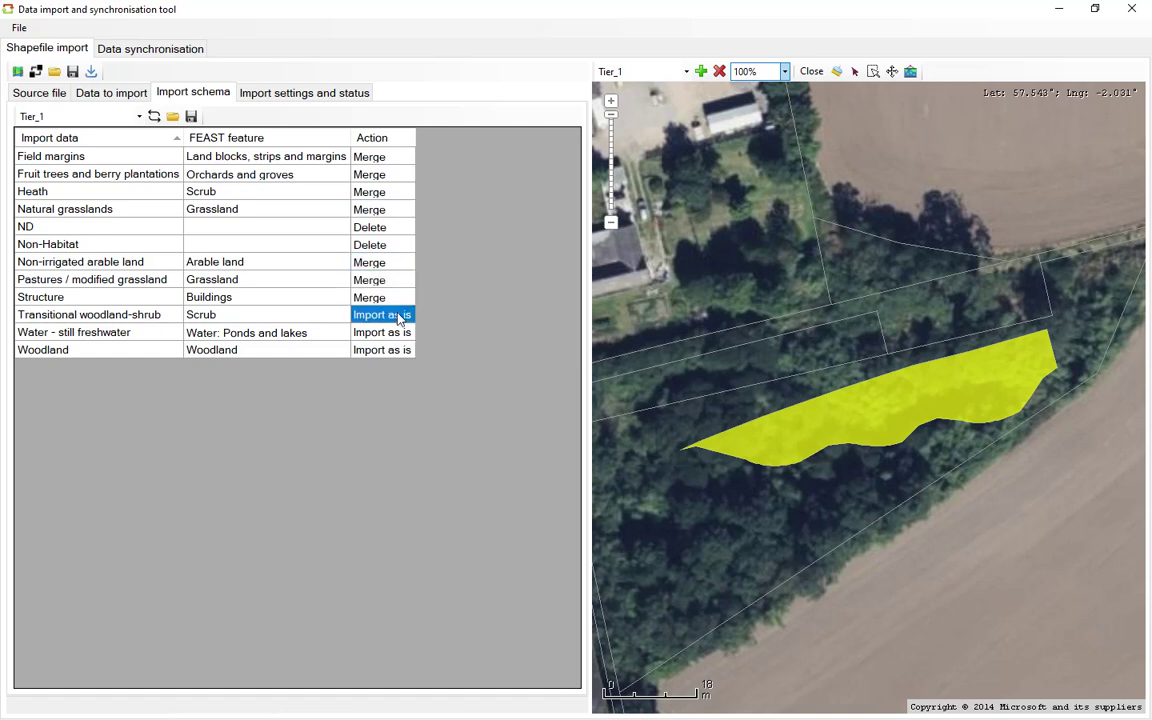
{"action": "key", "text": "m"}
{"action": "left_click", "coordinate": [395, 333]}
{"action": "key", "text": "m"}
{"action": "left_click", "coordinate": [393, 350]}
{"action": "key", "text": "m"}
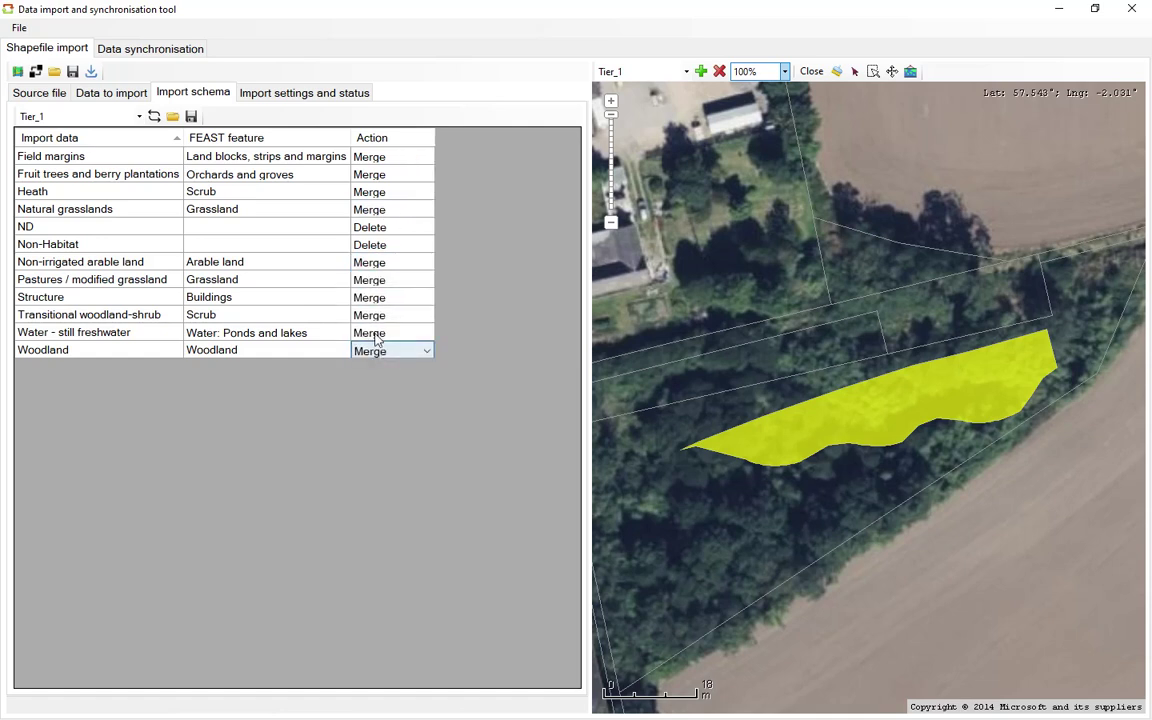
{"action": "left_click", "coordinate": [384, 333]}
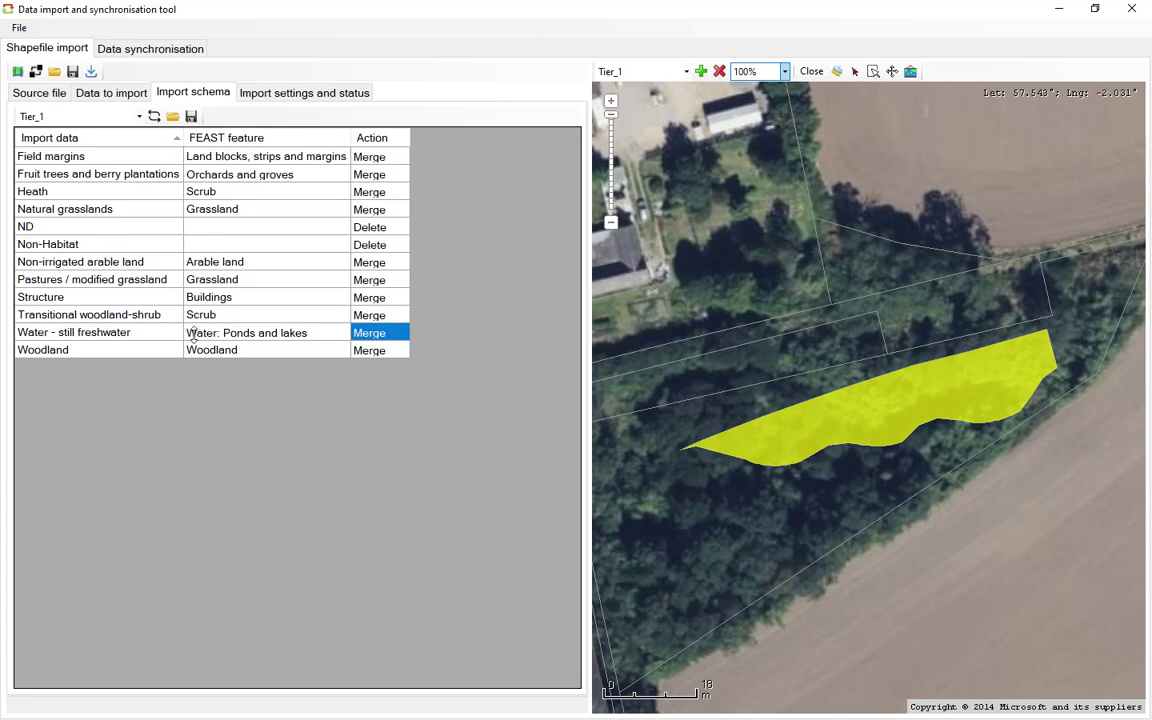
- Save the import schema to the Desktop as a CSV file named James Hutton FEAST import schema
{"action": "left_click", "coordinate": [191, 116]}
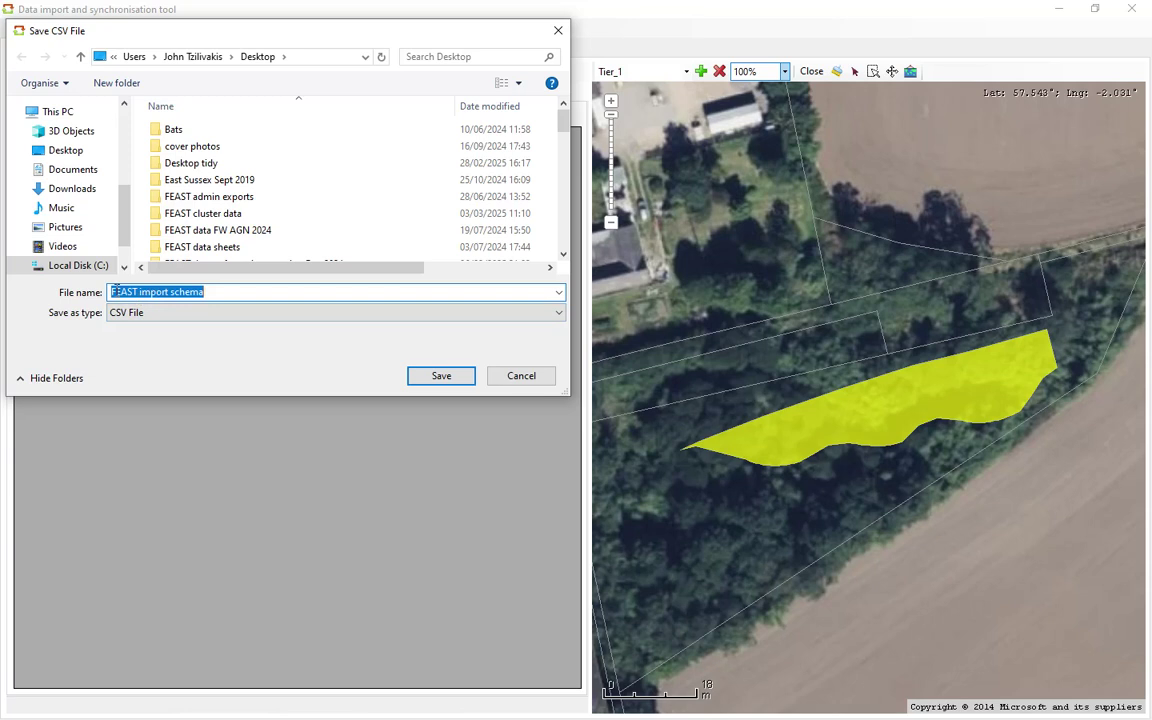
{"action": "left_click", "coordinate": [115, 291]}
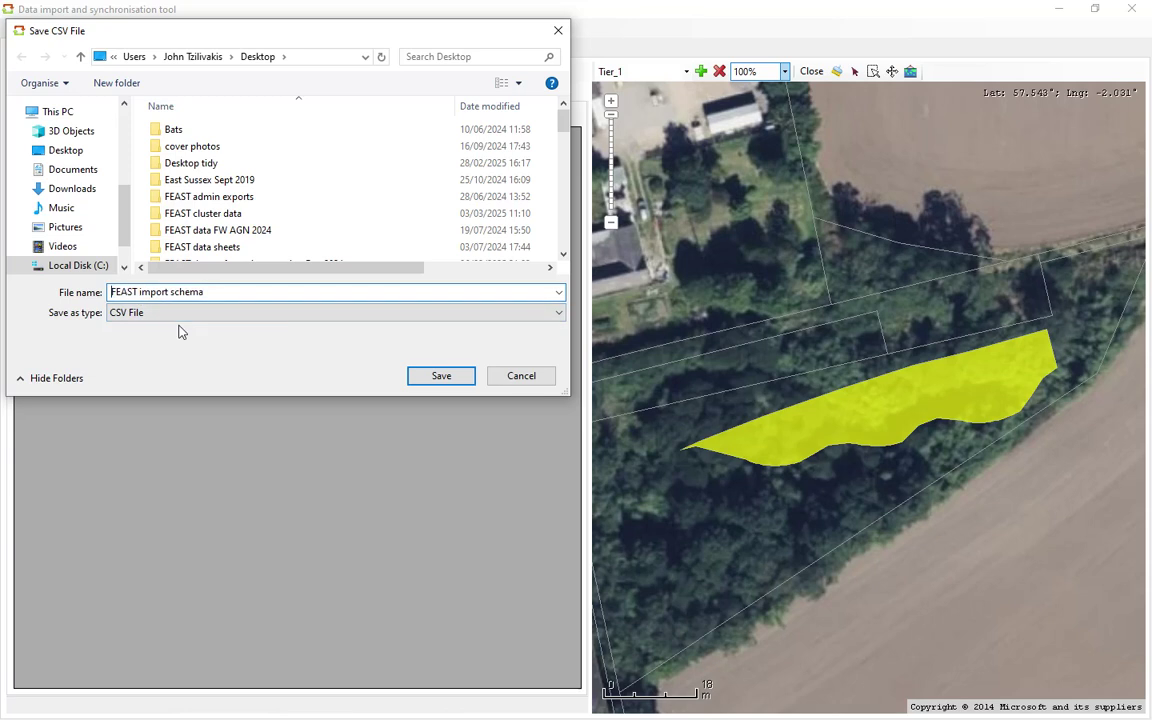
{"action": "type", "text": "Jame"}
{"action": "type", "text": "s Hutto"}
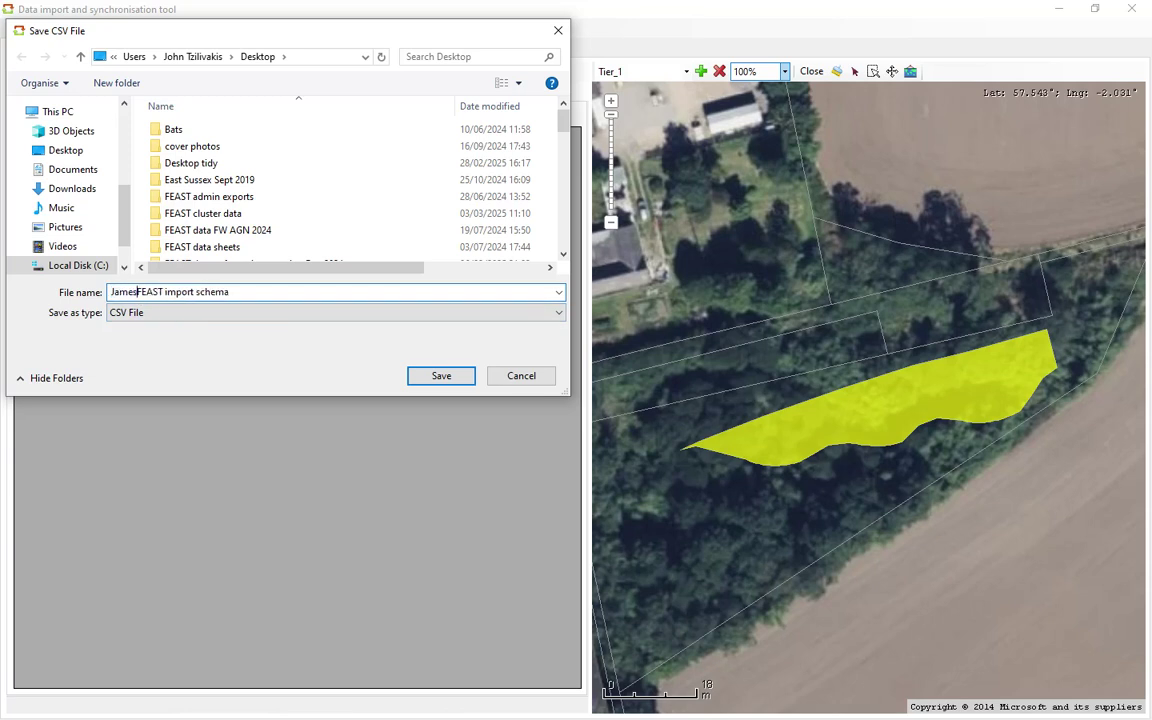
{"action": "type", "text": "n"}
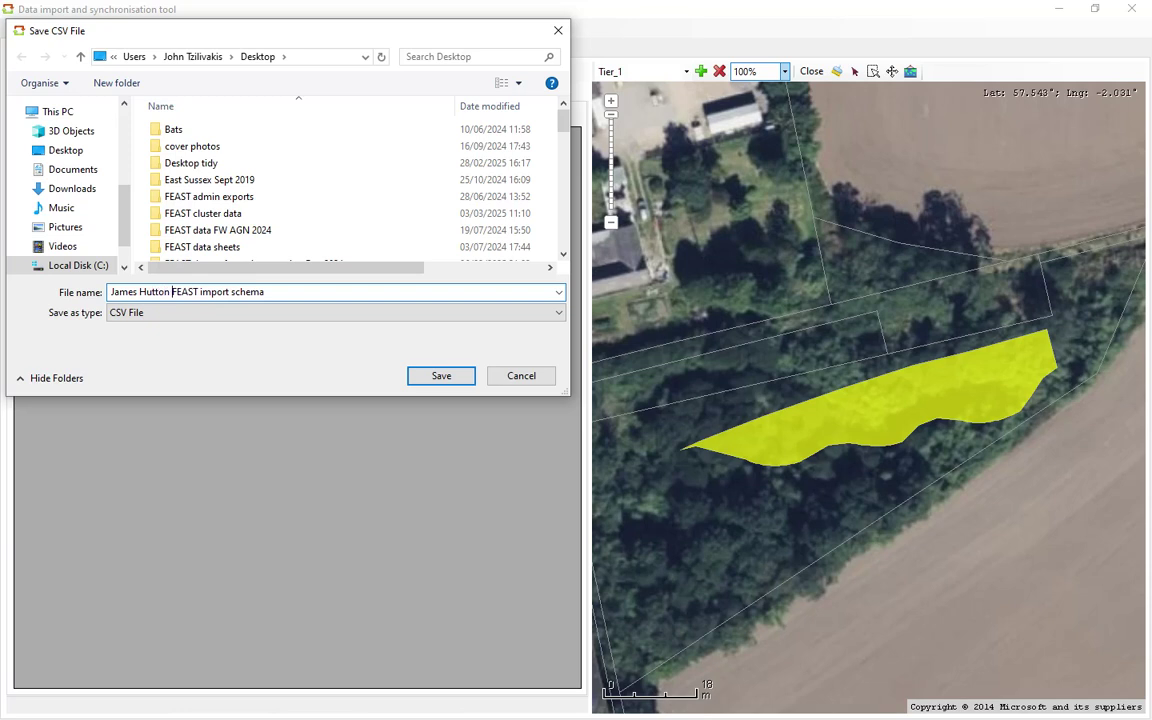
{"action": "left_click", "coordinate": [436, 377]}
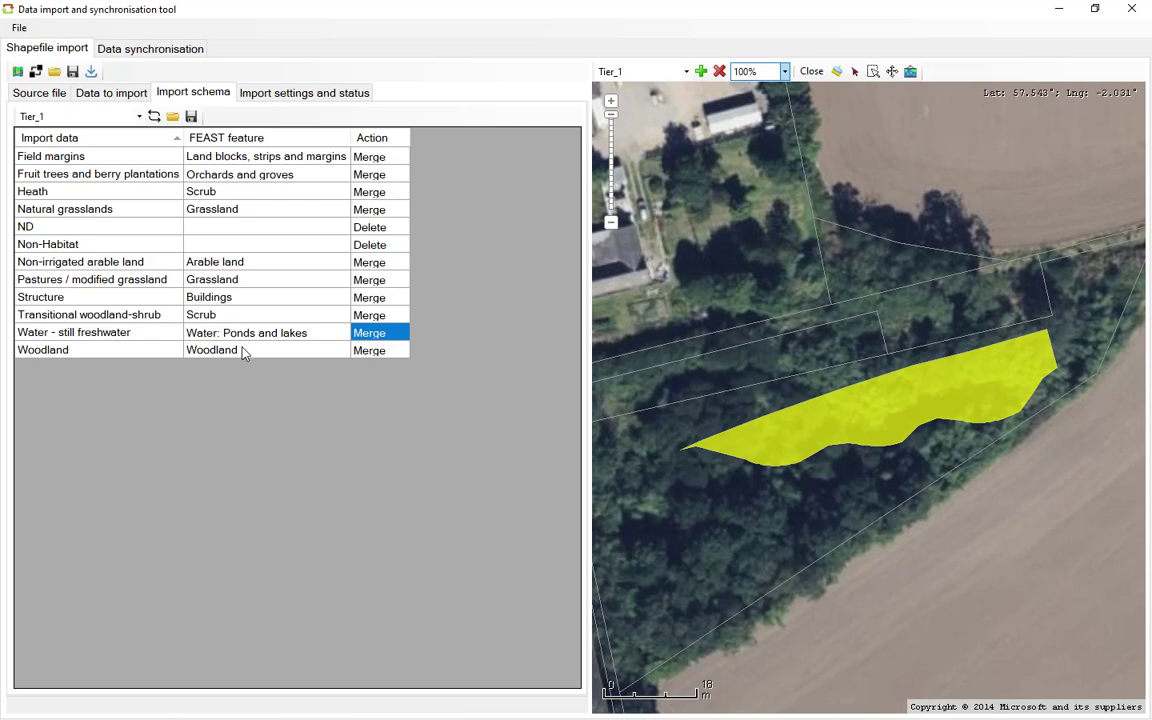
- Bring up the import settings and status, and set the map layer transparency to 0% with the surrounding area in view
{"action": "left_click", "coordinate": [254, 89]}
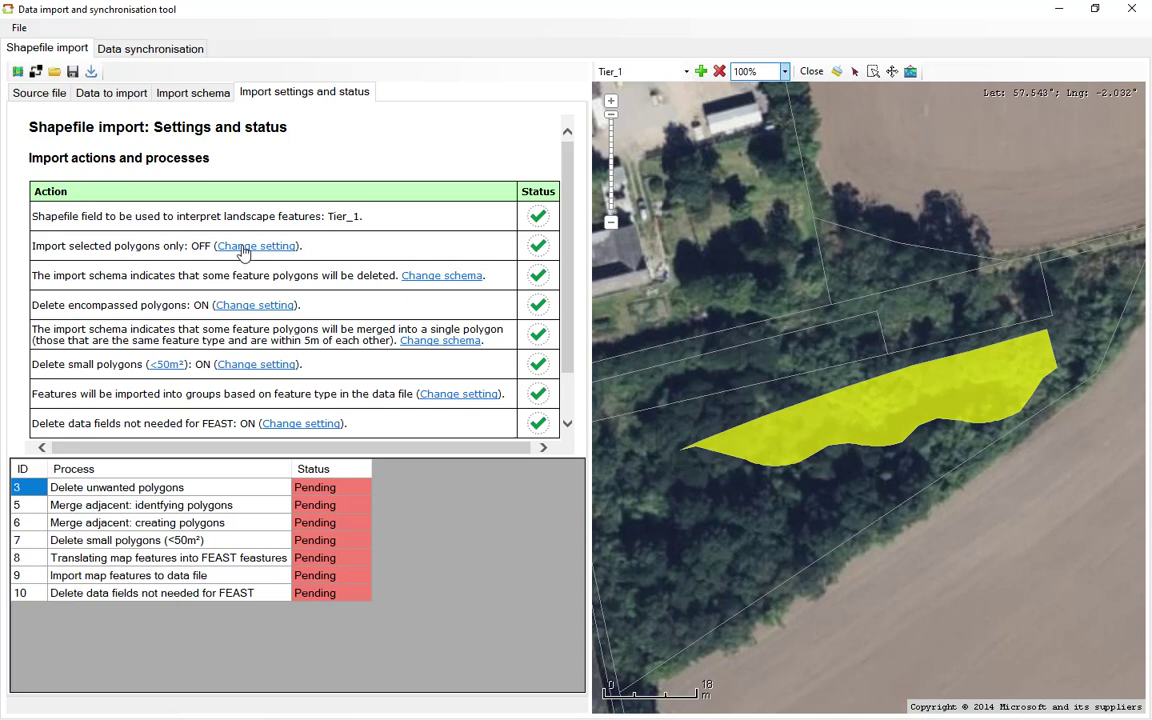
{"action": "scroll", "coordinate": [832, 318], "scroll_direction": "down", "scroll_amount": 5}
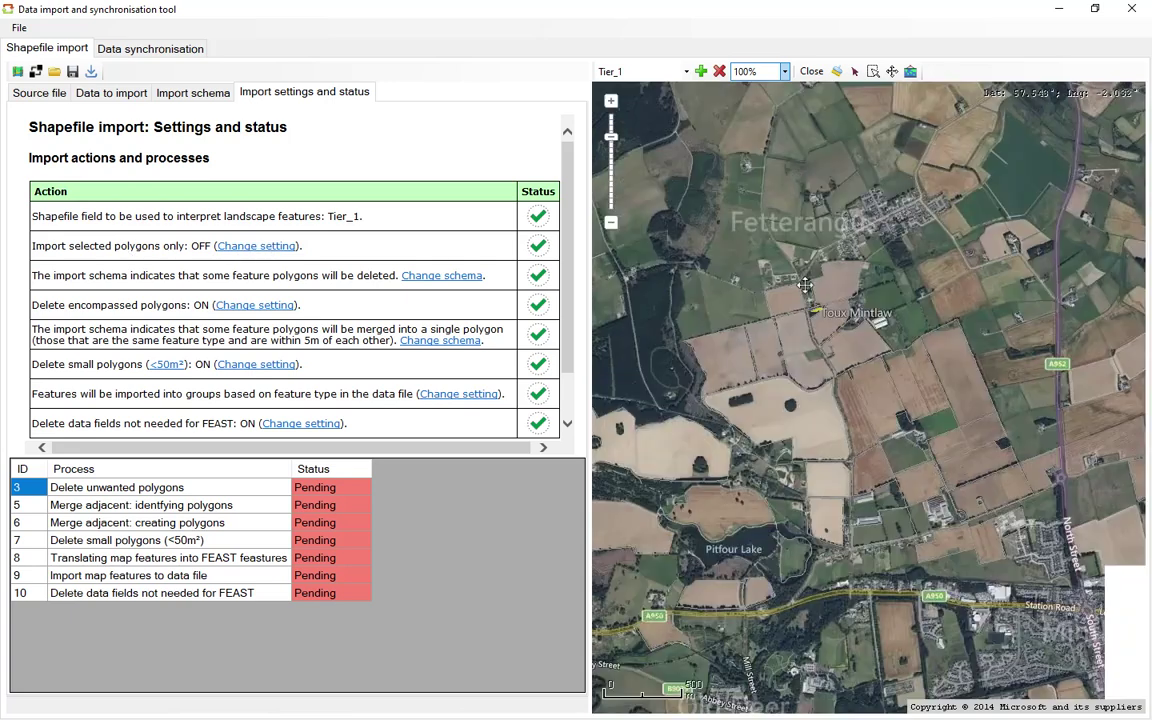
{"action": "left_click", "coordinate": [762, 72]}
{"action": "left_click", "coordinate": [745, 88]}
{"action": "scroll", "coordinate": [778, 388], "scroll_direction": "down", "scroll_amount": 4}
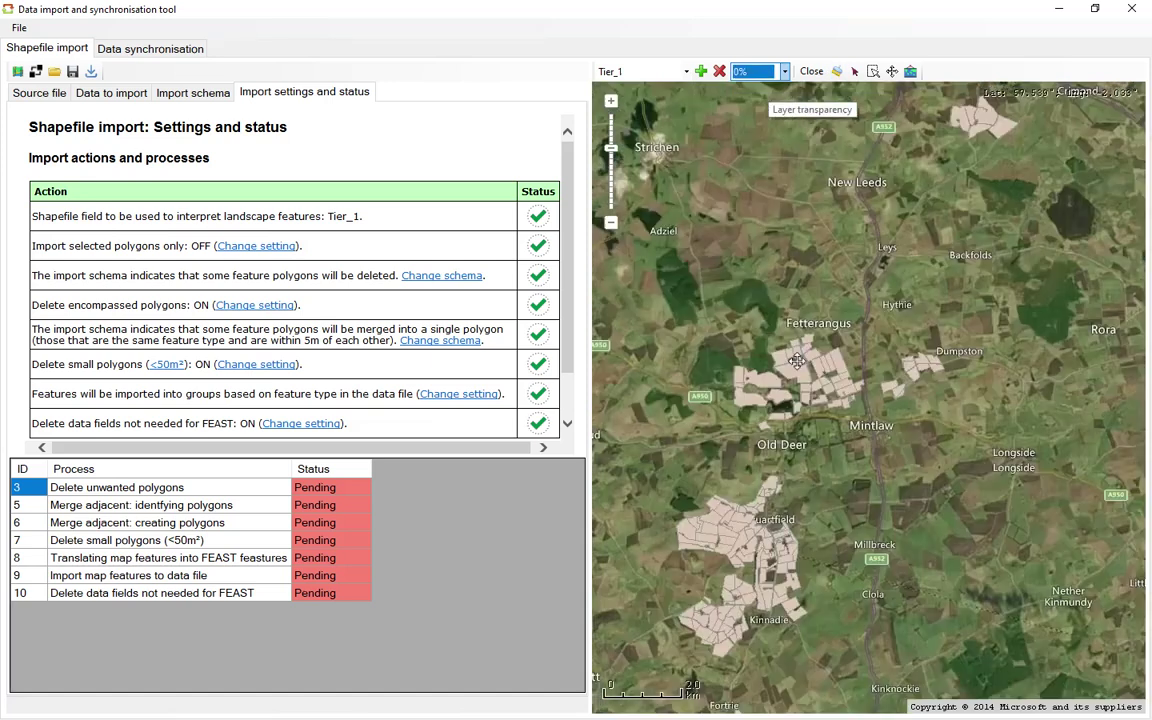
- Set Import selected polygons only to On and select the cluster of polygons between Fetterangus and Old Deer on the map
{"action": "left_click", "coordinate": [240, 246]}
{"action": "left_click", "coordinate": [255, 249]}
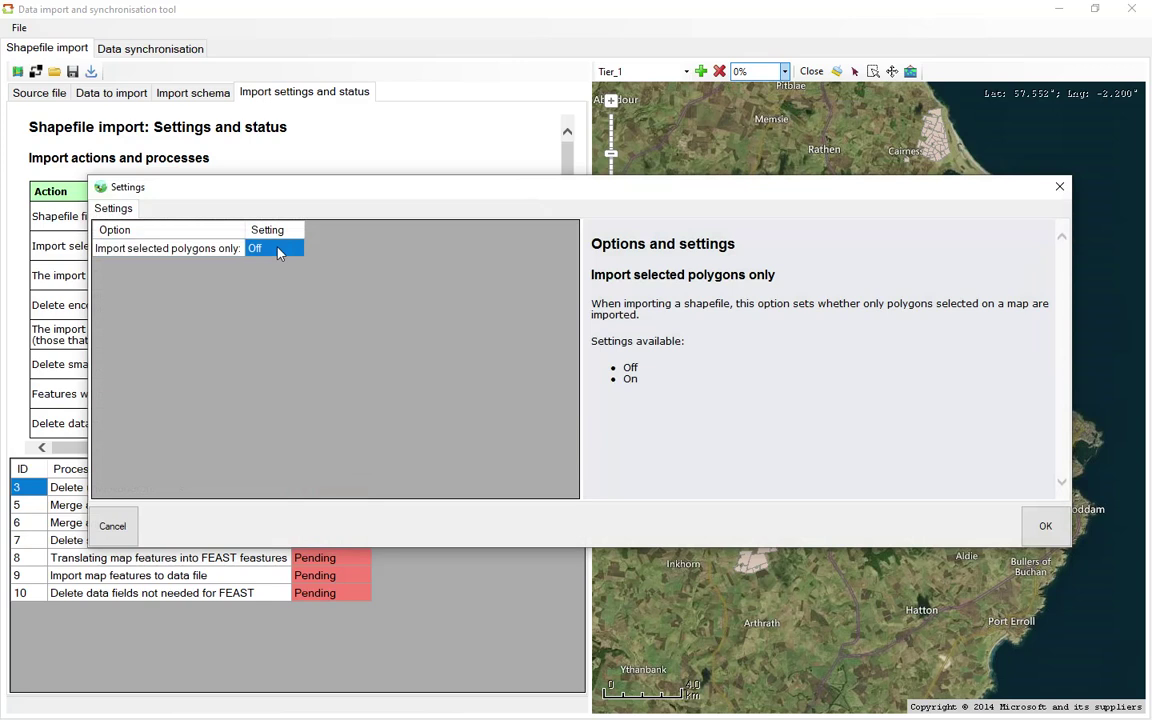
{"action": "left_click", "coordinate": [257, 249]}
{"action": "left_click", "coordinate": [278, 250]}
{"action": "left_click", "coordinate": [277, 278]}
{"action": "left_click", "coordinate": [1052, 530]}
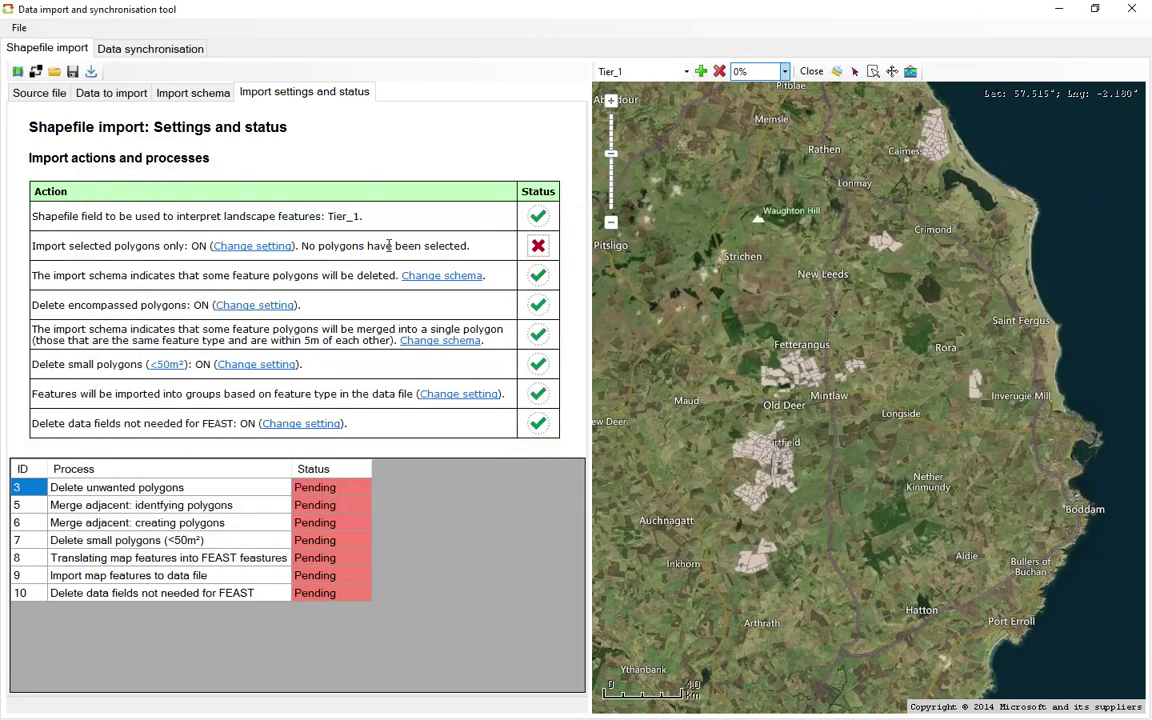
{"action": "left_click", "coordinate": [873, 72]}
{"action": "left_click_drag", "start_coordinate": [741, 321], "coordinate": [743, 385]}
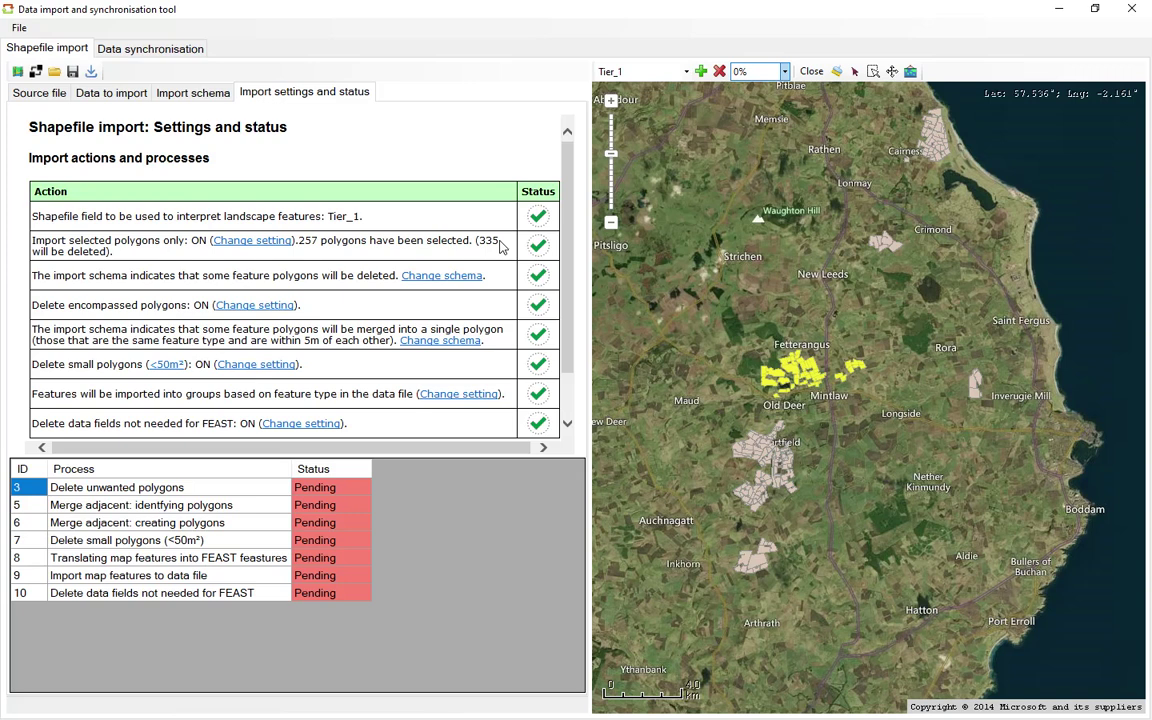
- Set Import selected polygons only to Off
{"action": "left_click", "coordinate": [252, 241]}
{"action": "left_click", "coordinate": [272, 248]}
{"action": "left_click", "coordinate": [272, 248]}
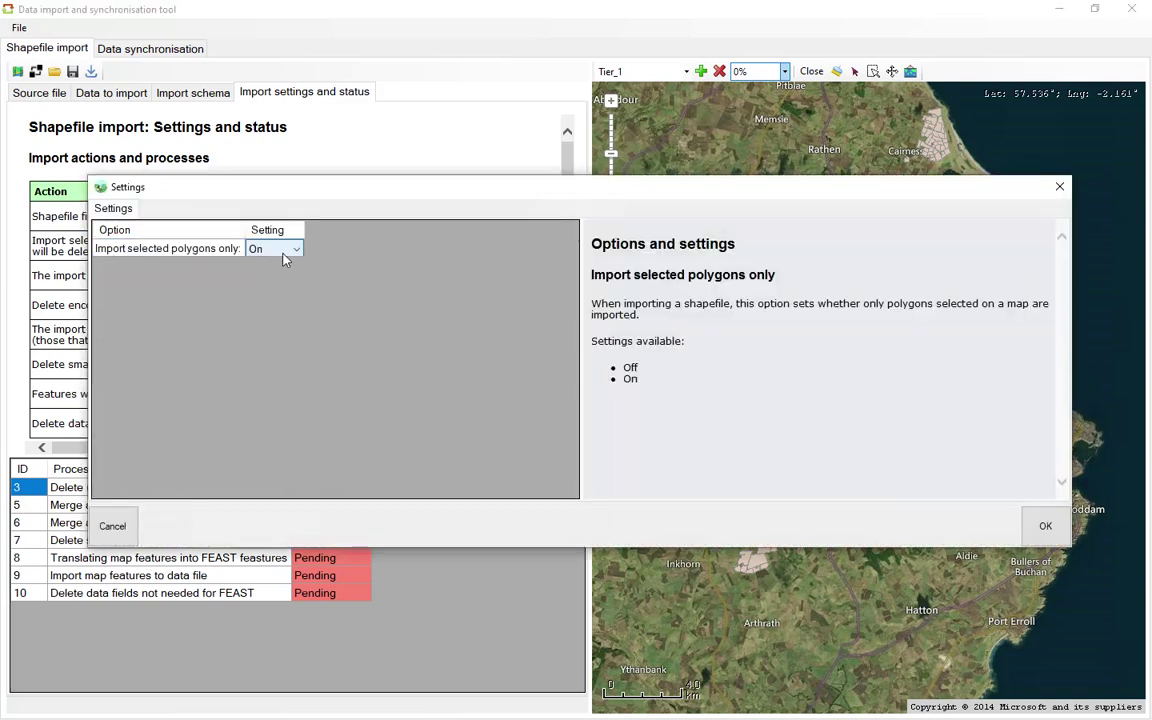
{"action": "left_click", "coordinate": [275, 248]}
{"action": "left_click", "coordinate": [283, 268]}
{"action": "left_click", "coordinate": [1045, 526]}
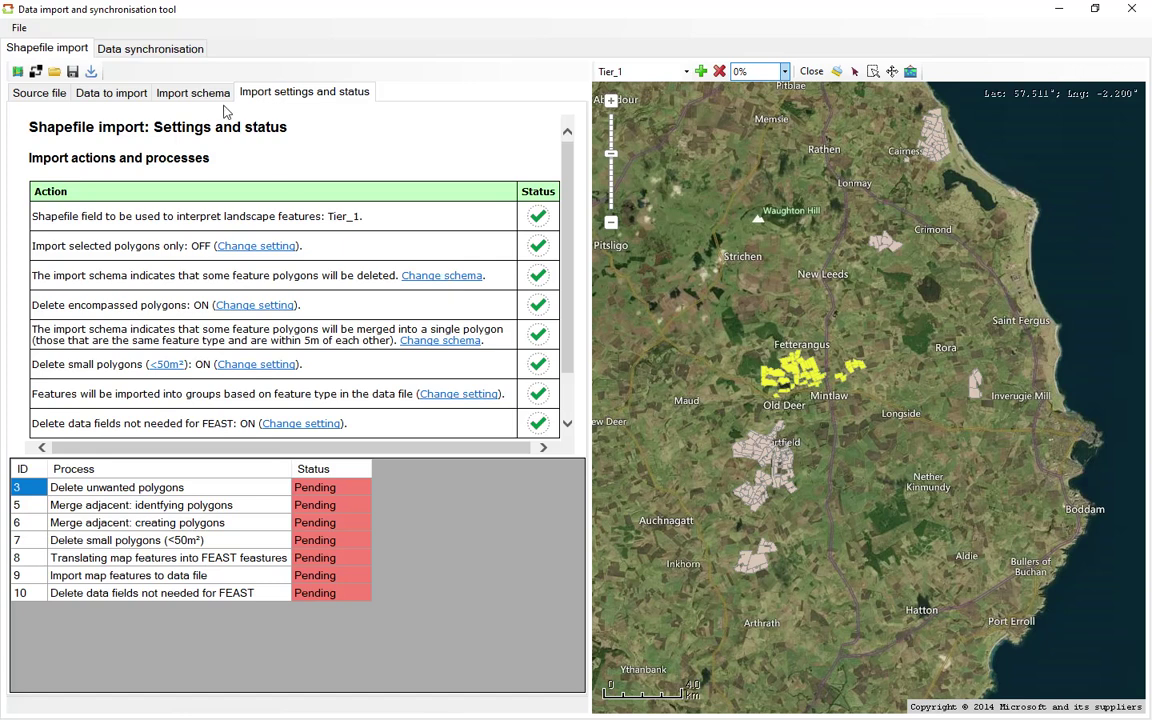
- Review the import schema and the listed import actions, and check the Data import groups setting, keeping Feature groups
{"action": "left_click", "coordinate": [190, 92]}
{"action": "left_click", "coordinate": [301, 95]}
{"action": "scroll", "coordinate": [330, 376], "scroll_direction": "down", "scroll_amount": 1}
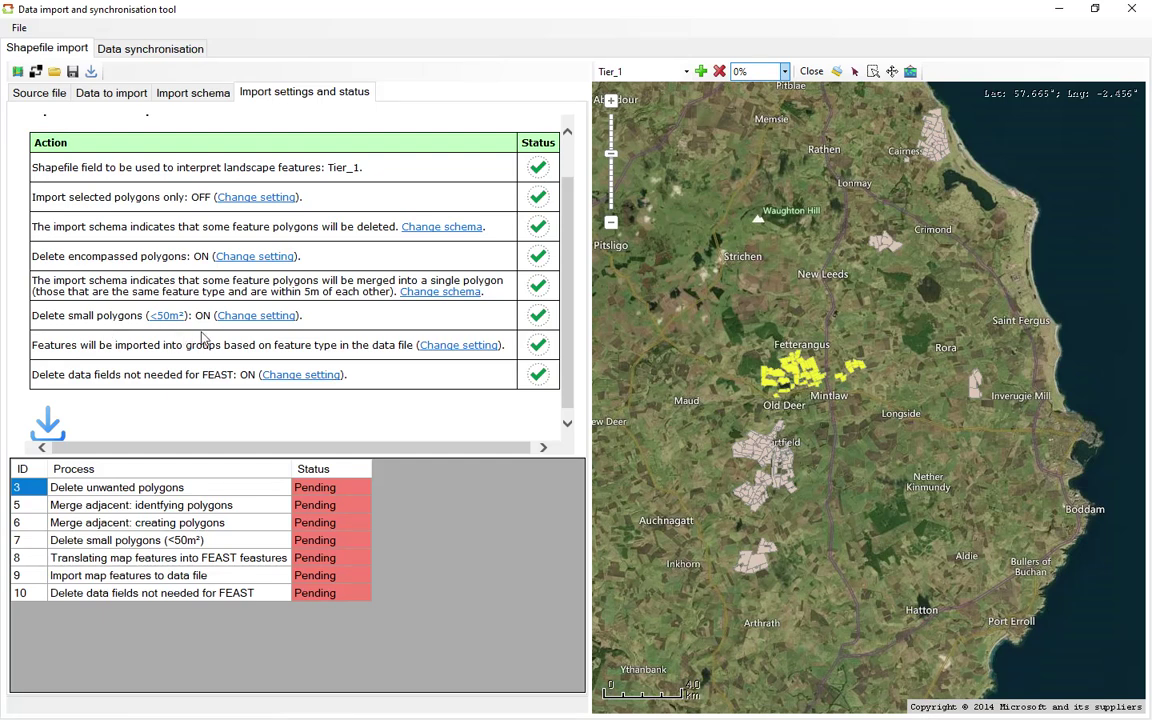
{"action": "scroll", "coordinate": [217, 350], "scroll_direction": "up", "scroll_amount": 1}
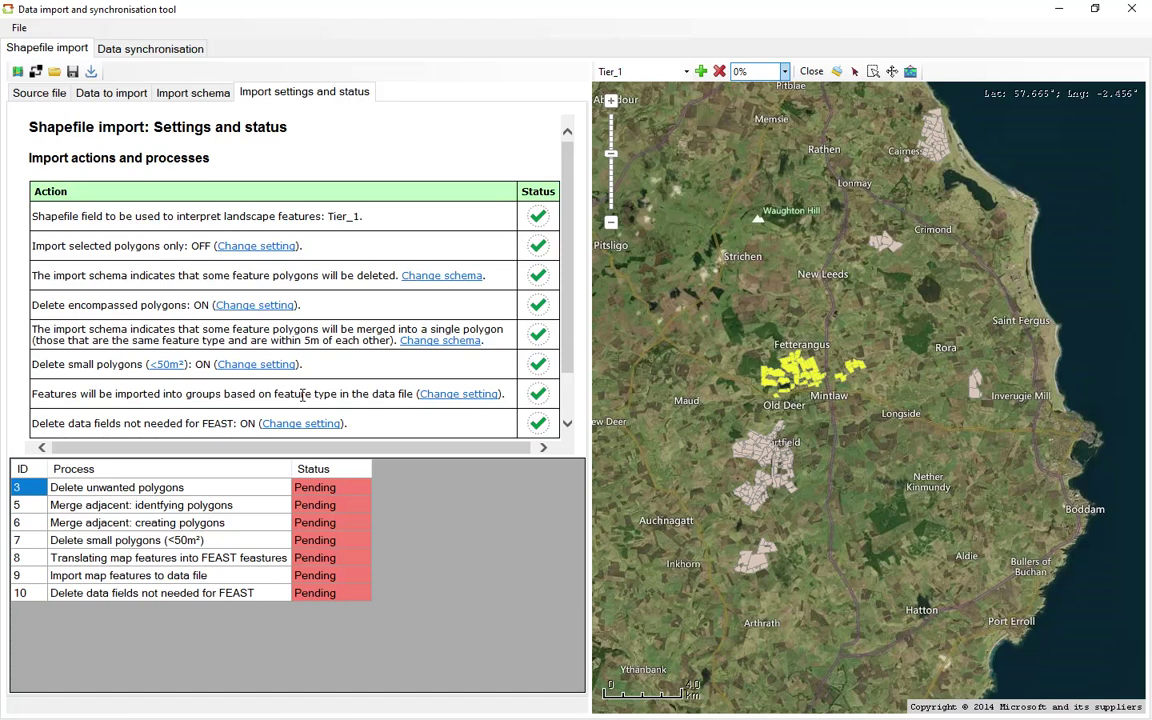
{"action": "left_click", "coordinate": [462, 394]}
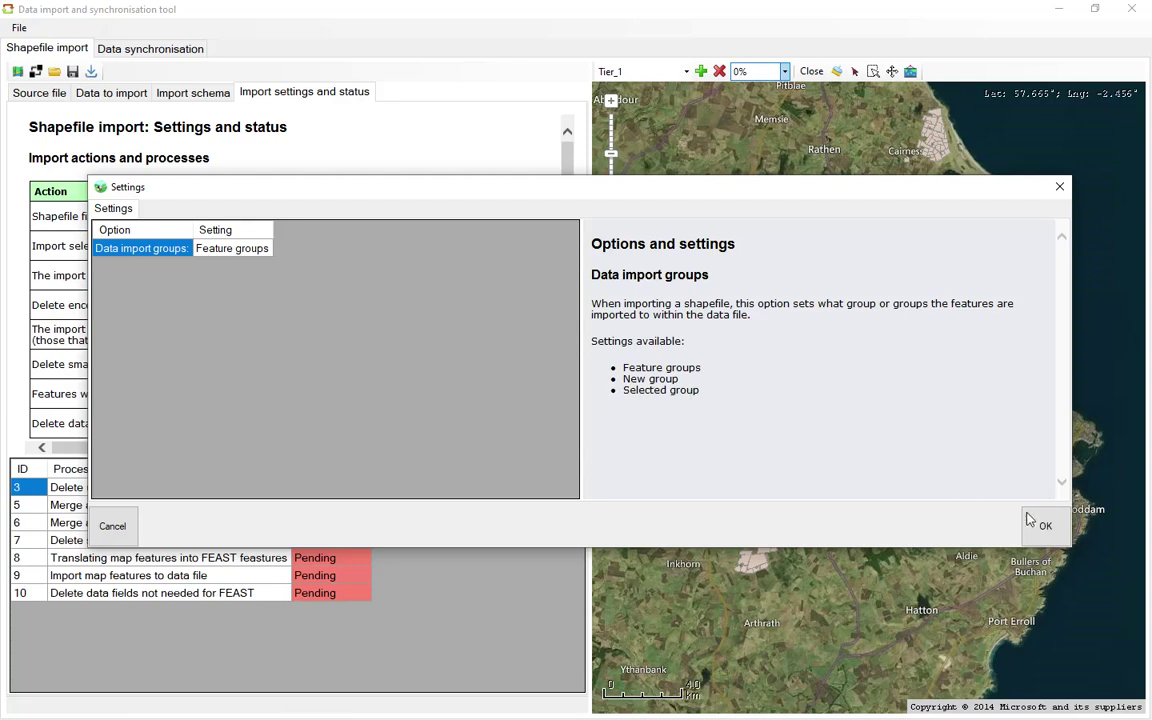
{"action": "left_click", "coordinate": [1044, 526]}
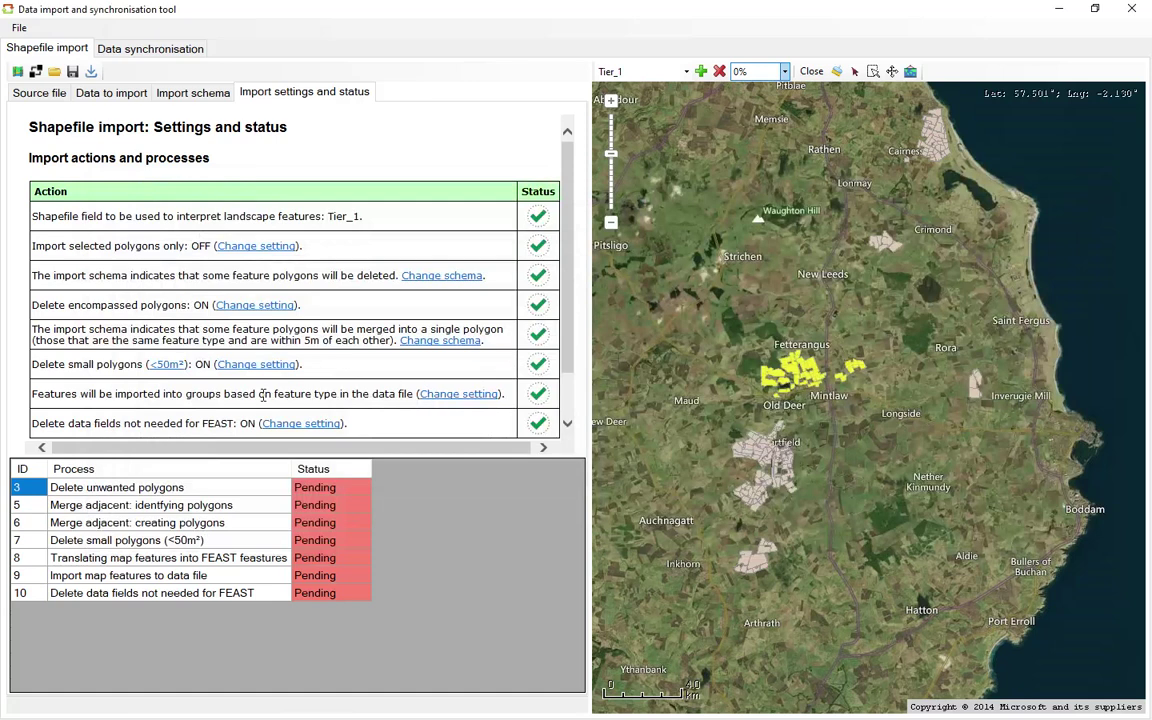
- Recheck the schema matches, the polygon data to import and every import action and its status
{"action": "scroll", "coordinate": [263, 395], "scroll_direction": "down", "scroll_amount": 1}
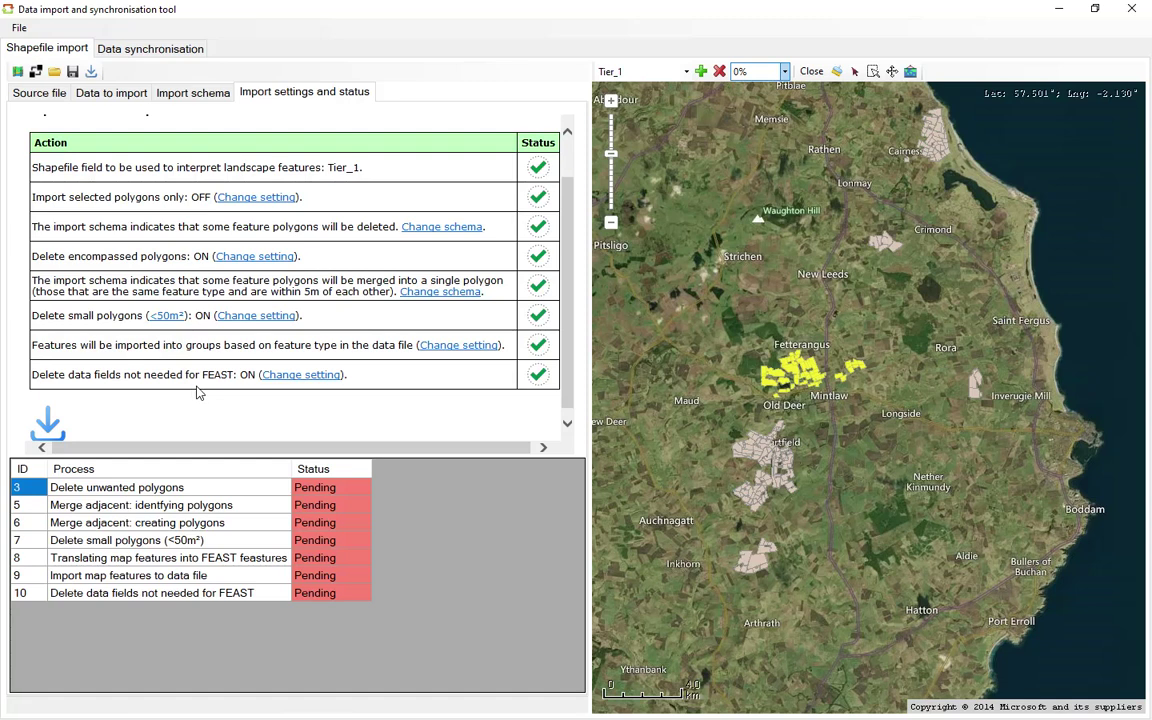
{"action": "left_click", "coordinate": [166, 92]}
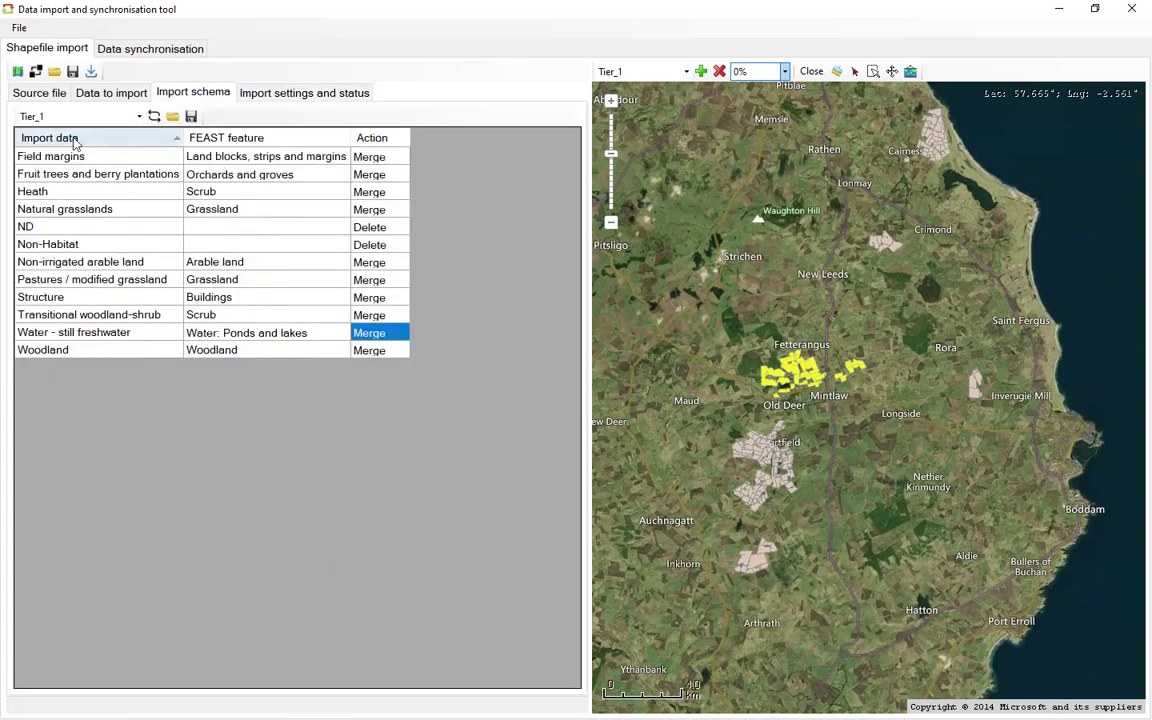
{"action": "left_click", "coordinate": [108, 92]}
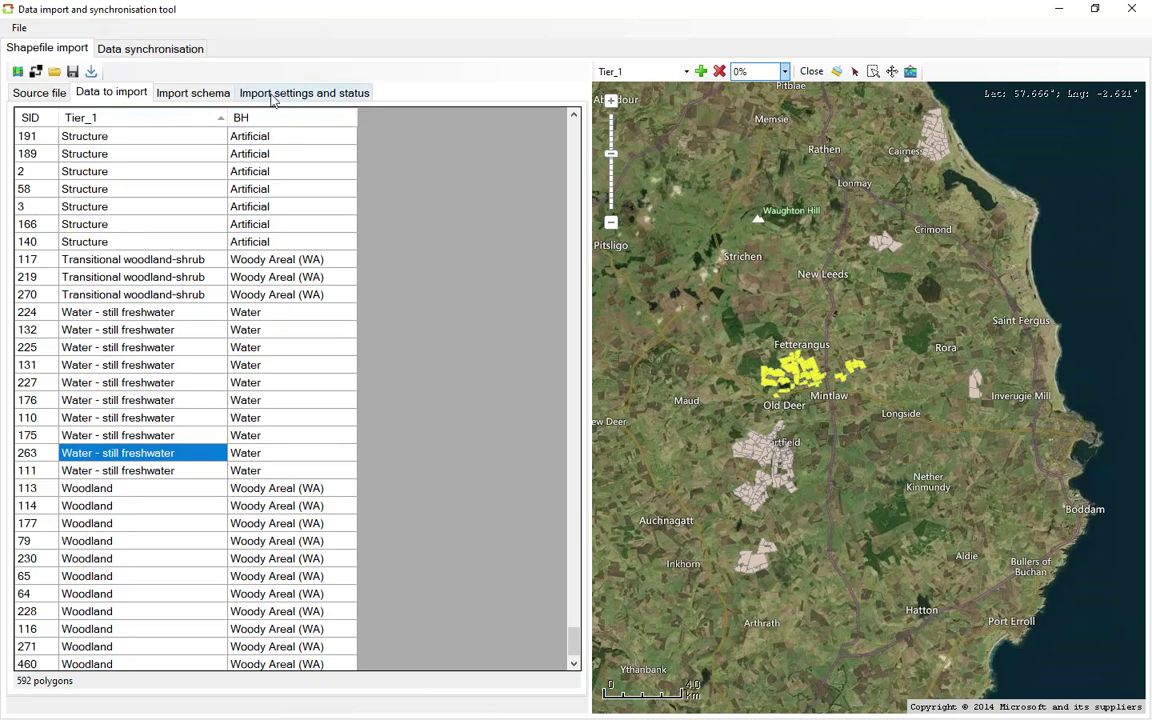
{"action": "left_click", "coordinate": [272, 95]}
{"action": "scroll", "coordinate": [232, 383], "scroll_direction": "down", "scroll_amount": 2}
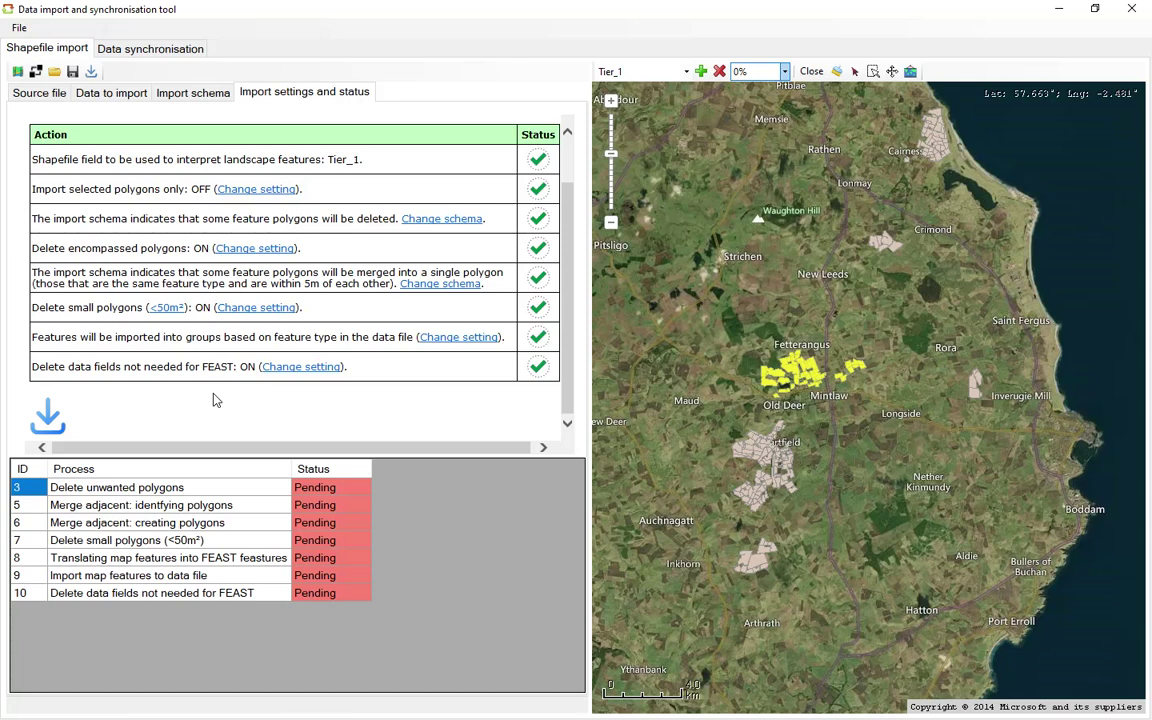
{"action": "scroll", "coordinate": [213, 400], "scroll_direction": "up", "scroll_amount": 1}
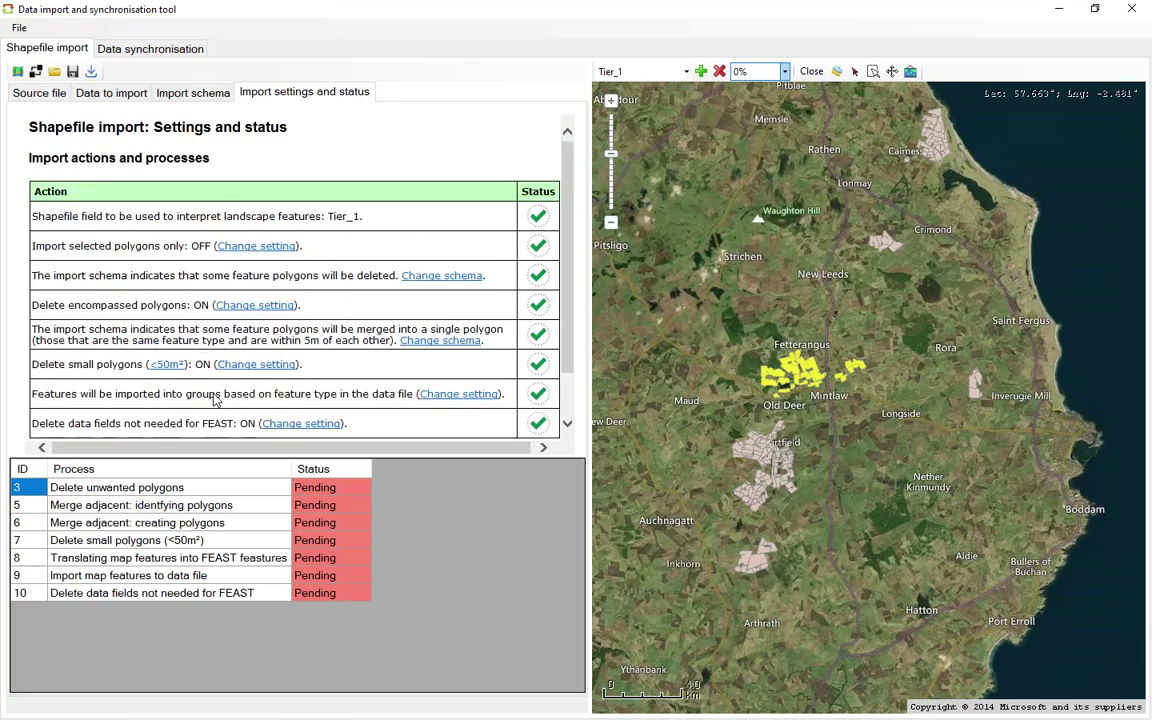
{"action": "scroll", "coordinate": [213, 400], "scroll_direction": "down", "scroll_amount": 1}
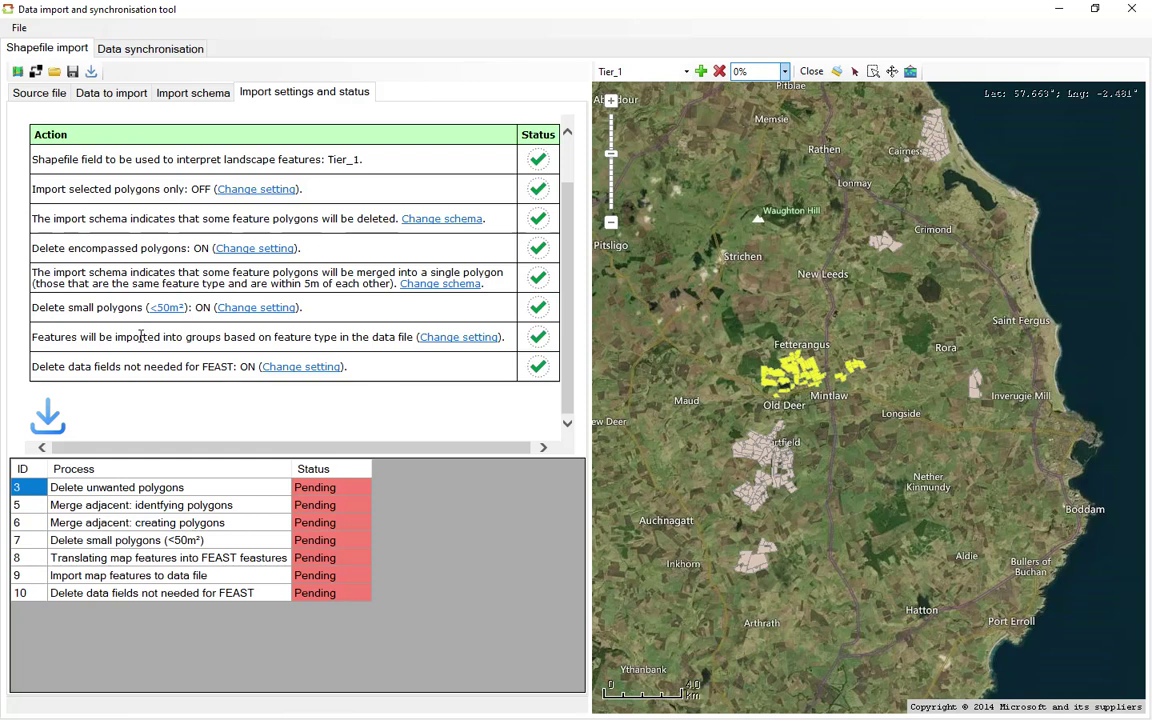
{"action": "scroll", "coordinate": [141, 336], "scroll_direction": "up", "scroll_amount": 1}
{"action": "scroll", "coordinate": [141, 336], "scroll_direction": "down", "scroll_amount": 1}
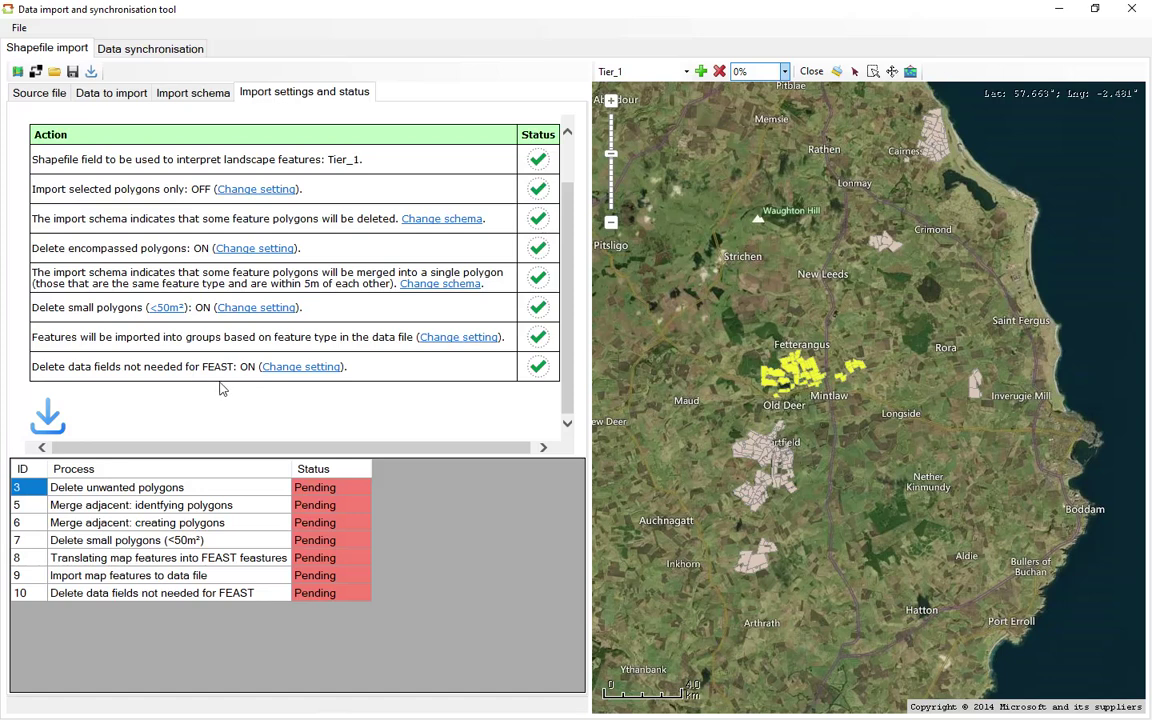
- Run the import, save the result as shapefile James Hutton Features in the James Hutton folder, and return to the updated project
{"action": "left_click", "coordinate": [48, 418]}
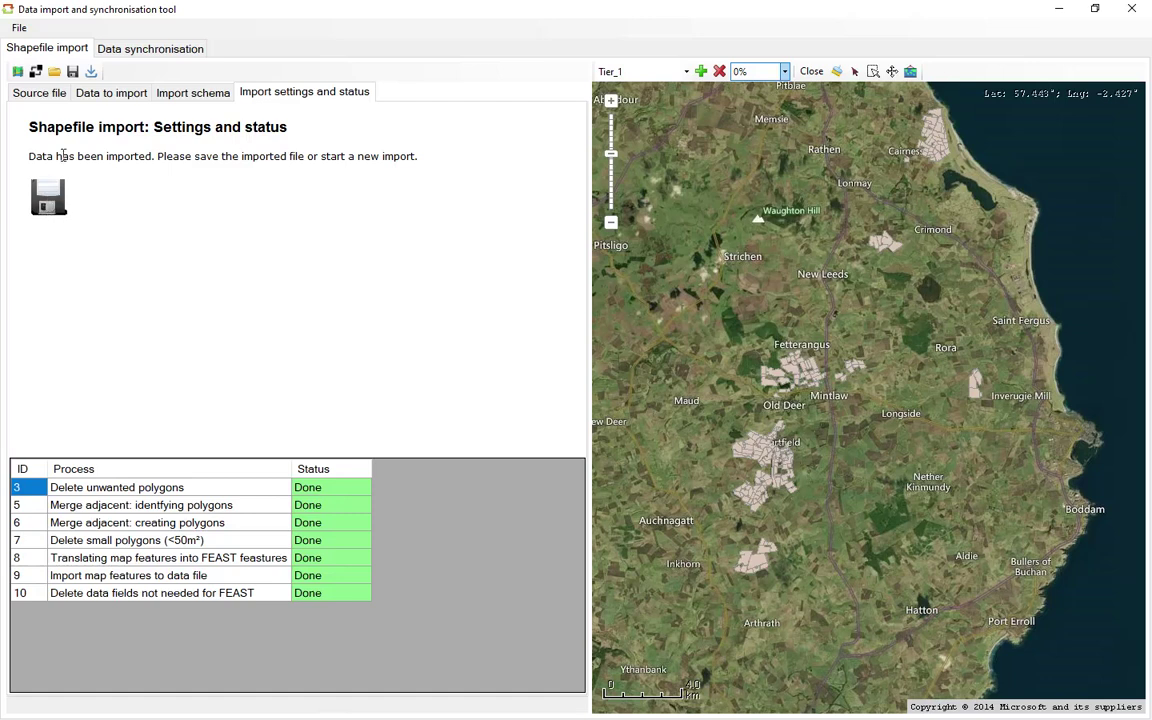
{"action": "left_click", "coordinate": [50, 203]}
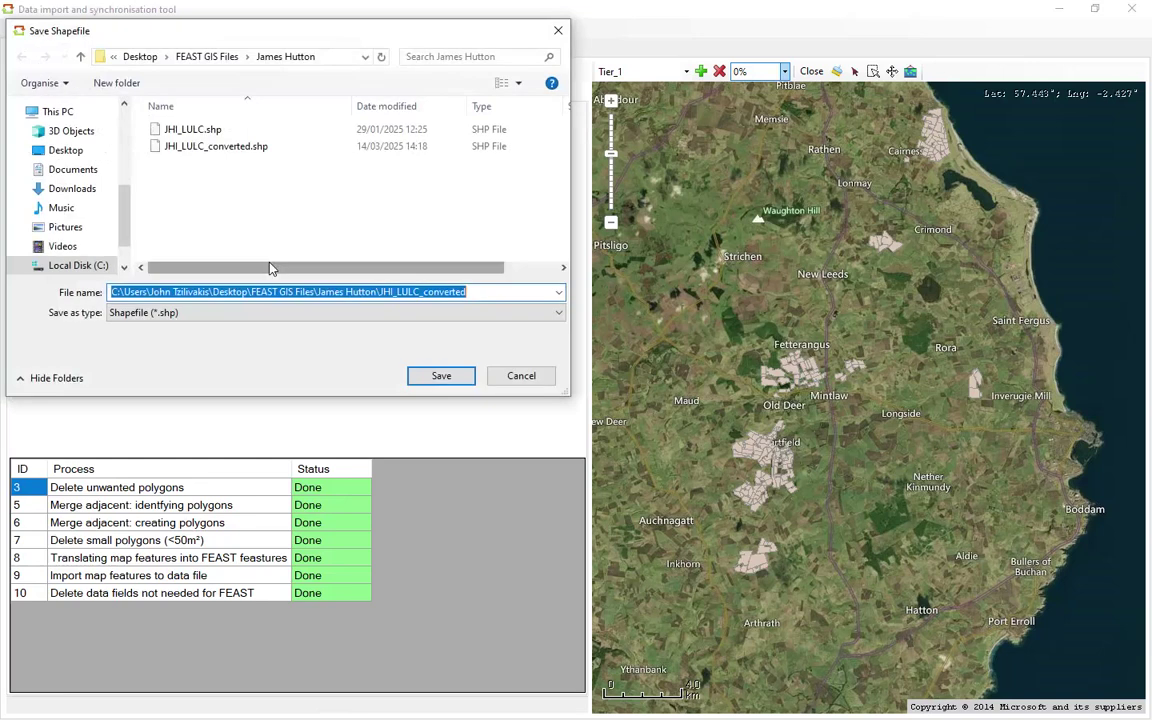
{"action": "left_click", "coordinate": [178, 129]}
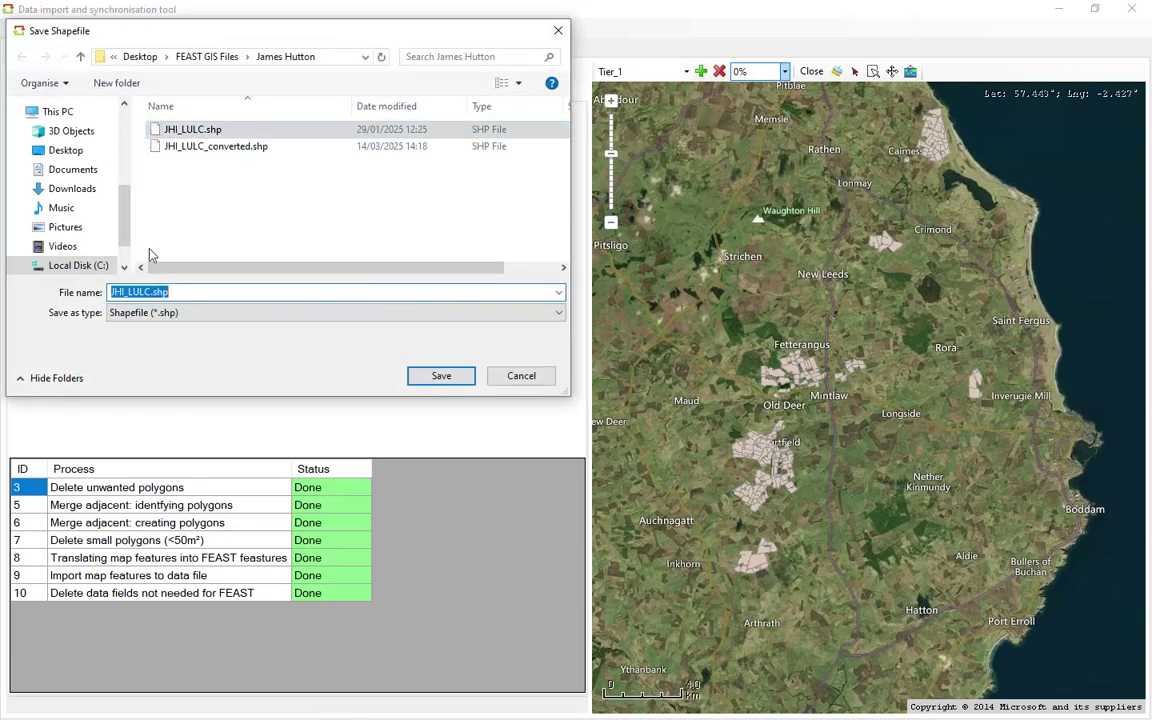
{"action": "type", "text": "James"}
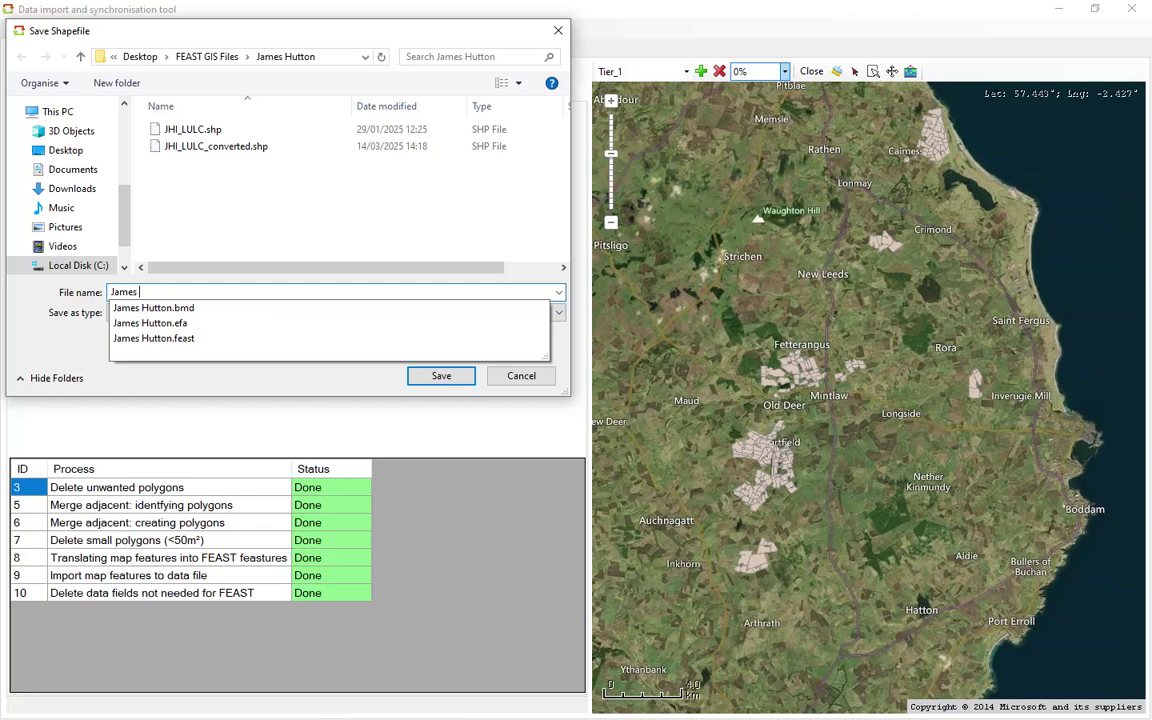
{"action": "type", "text": " Hutton Features"}
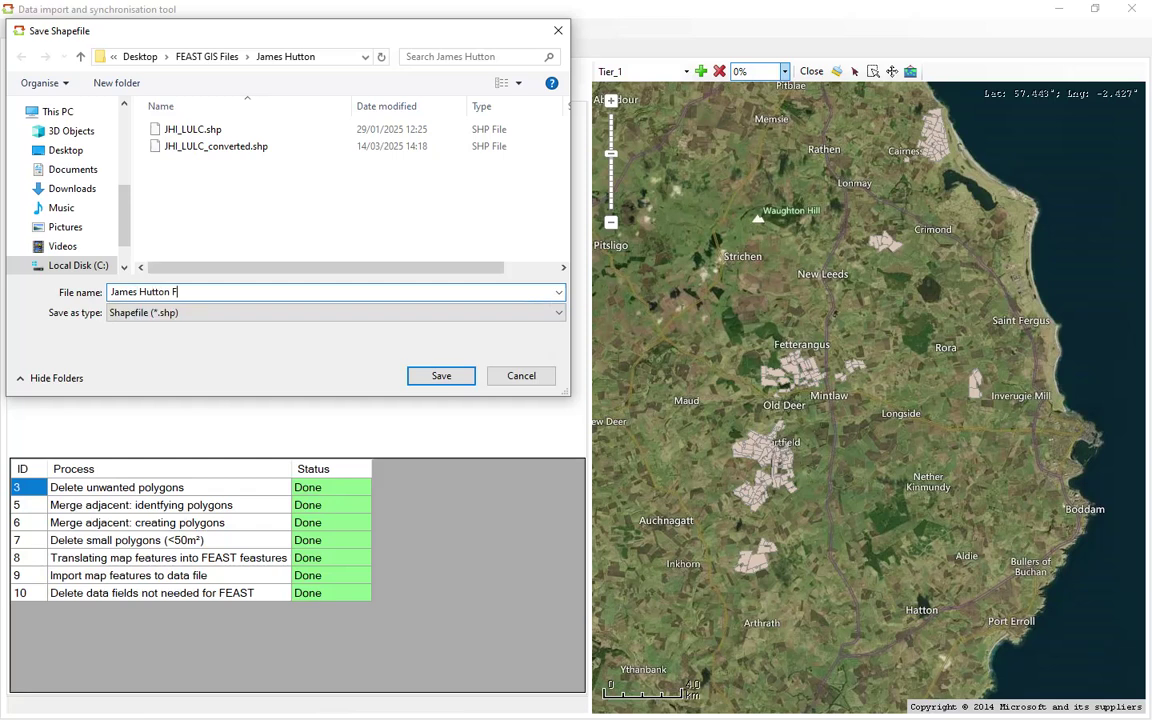
{"action": "left_click", "coordinate": [444, 377]}
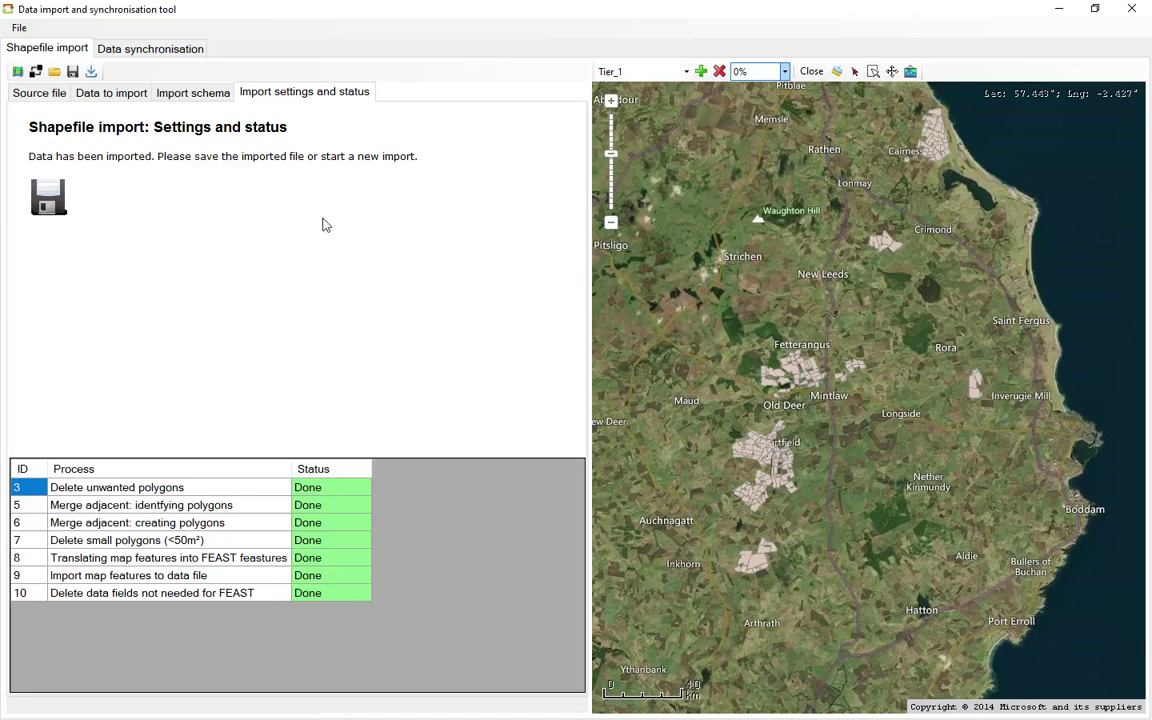
{"action": "left_click", "coordinate": [1132, 8]}
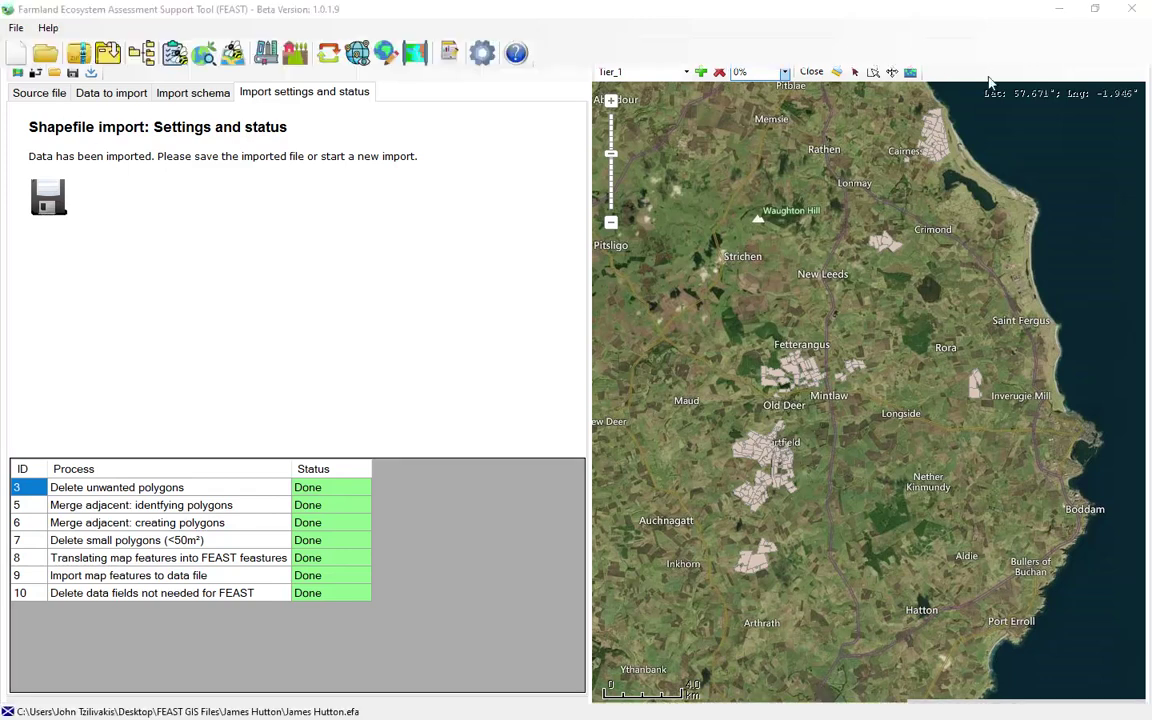
{"action": "left_click", "coordinate": [686, 420]}
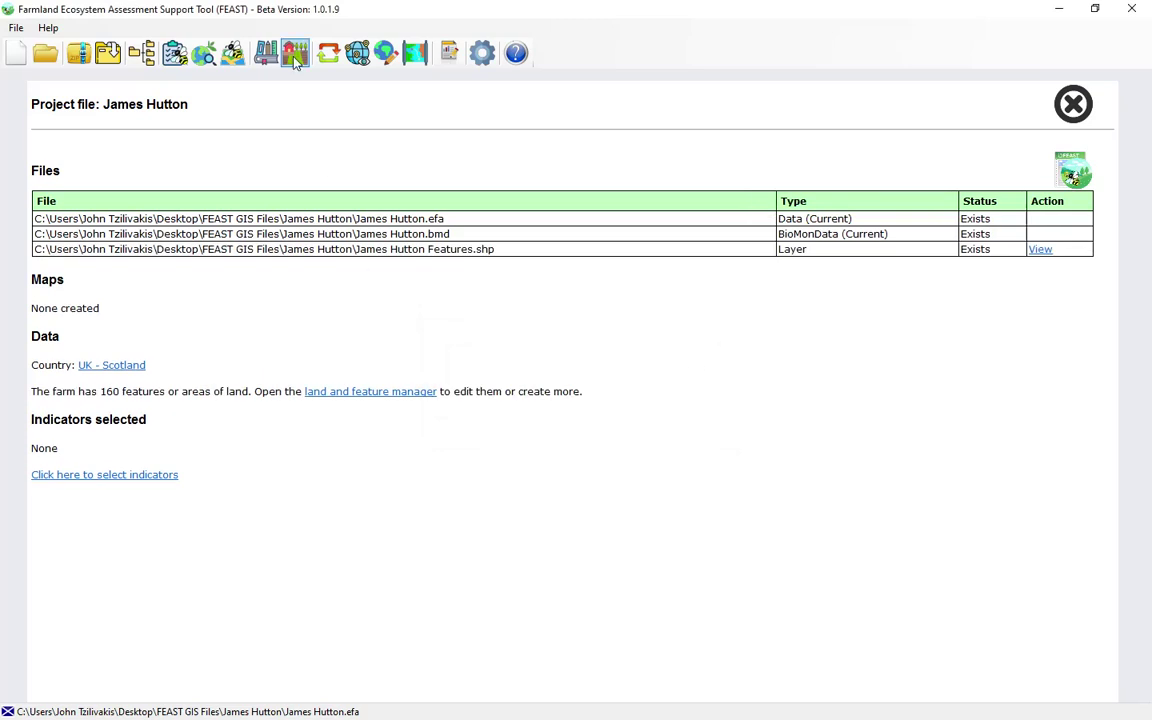
- Browse the imported features in the land and feature manager, inspect Arable land 62, and return to the project
{"action": "left_click", "coordinate": [295, 55]}
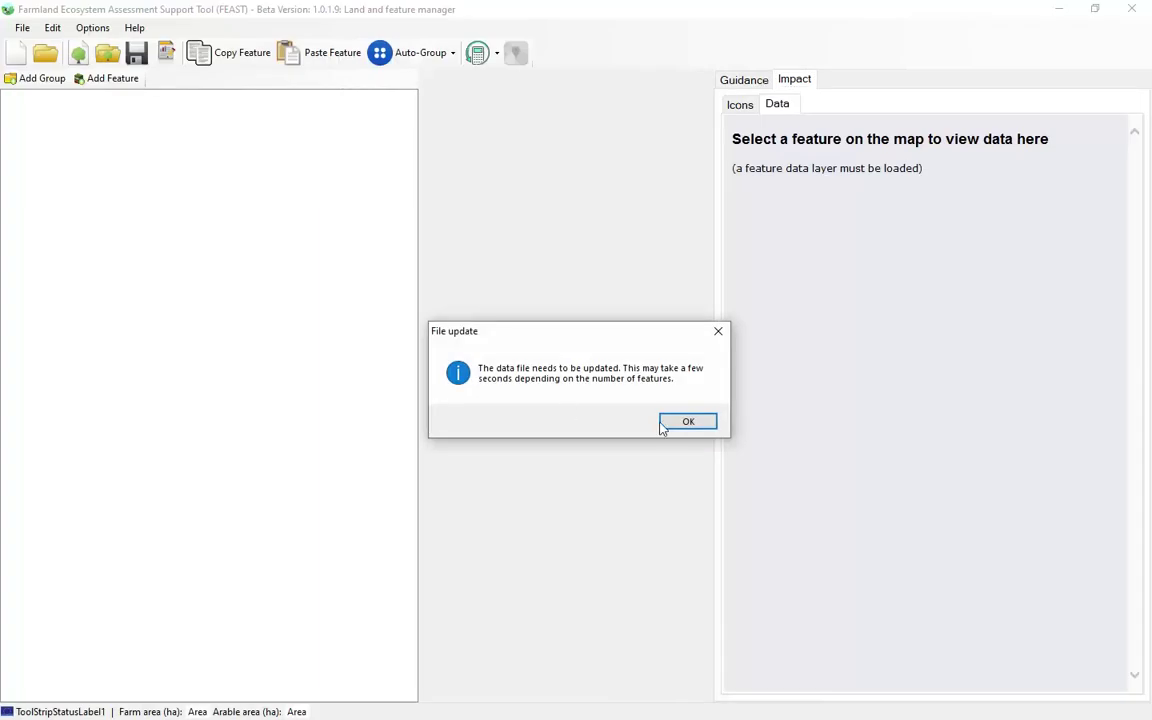
{"action": "left_click", "coordinate": [662, 424]}
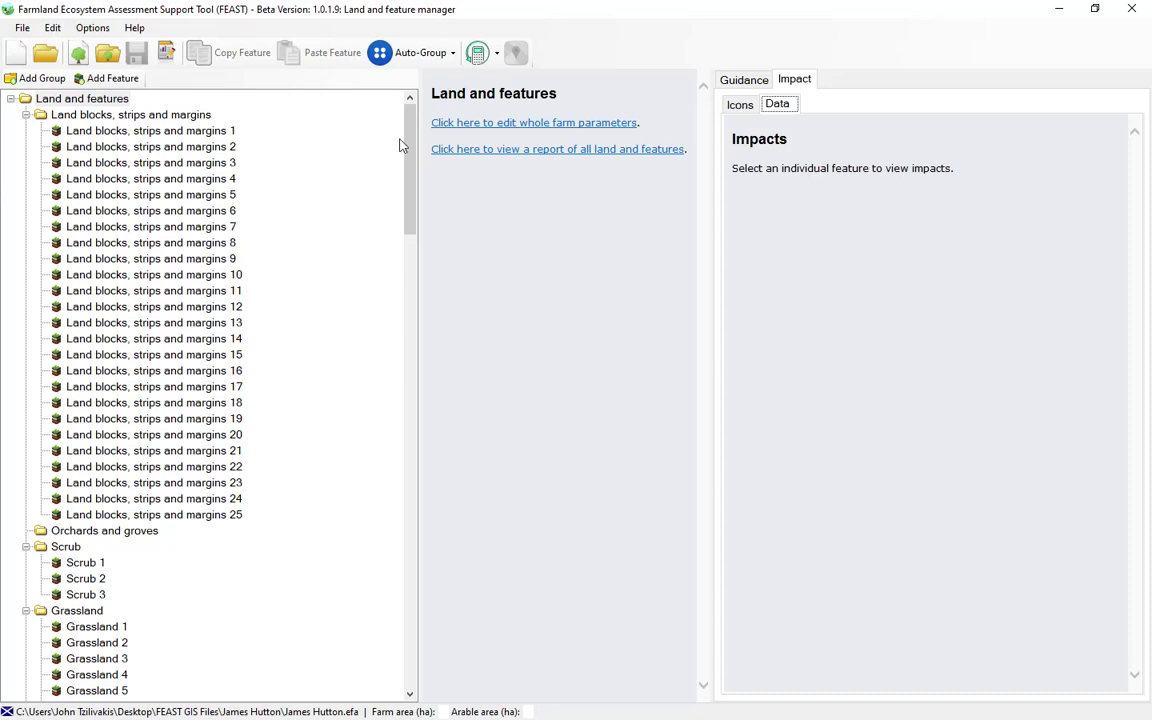
{"action": "left_click_drag", "start_coordinate": [411, 144], "coordinate": [399, 609]}
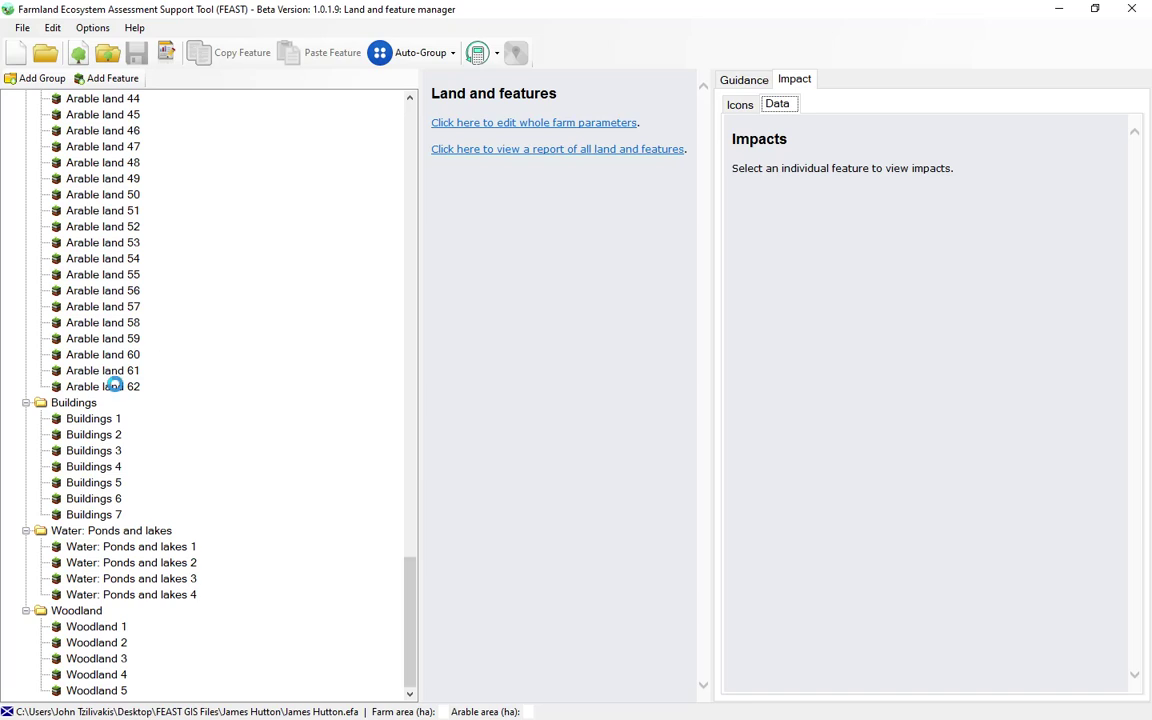
{"action": "left_click", "coordinate": [115, 386]}
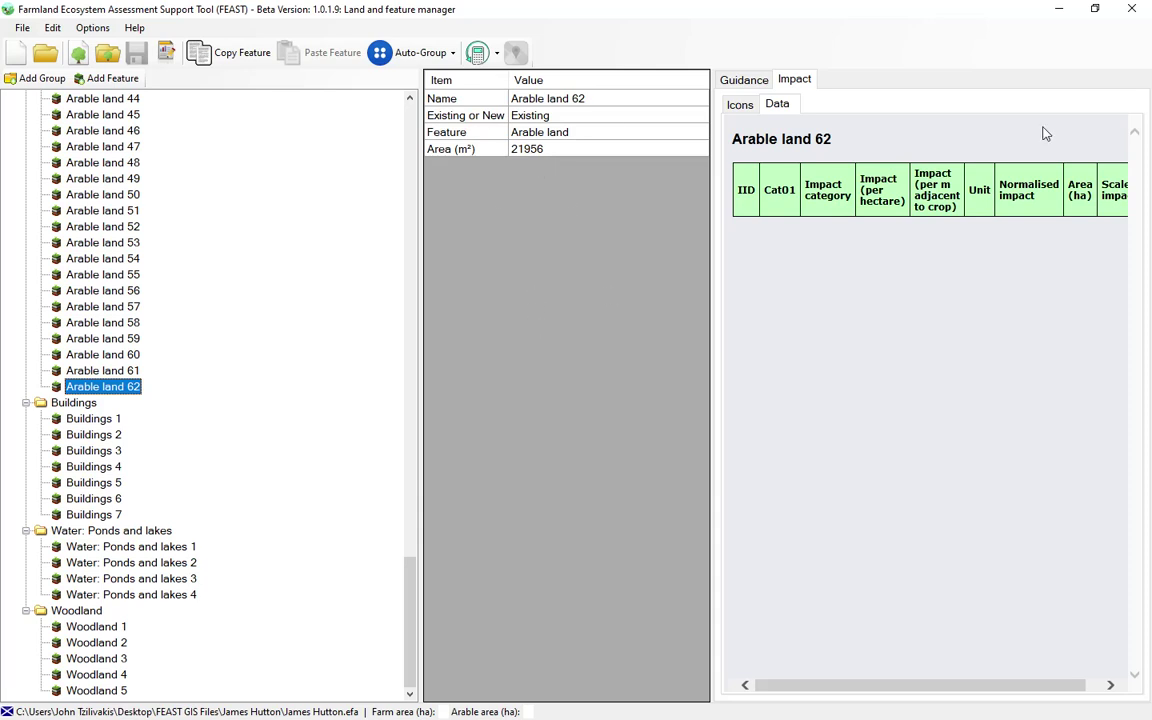
{"action": "left_click", "coordinate": [1134, 14]}
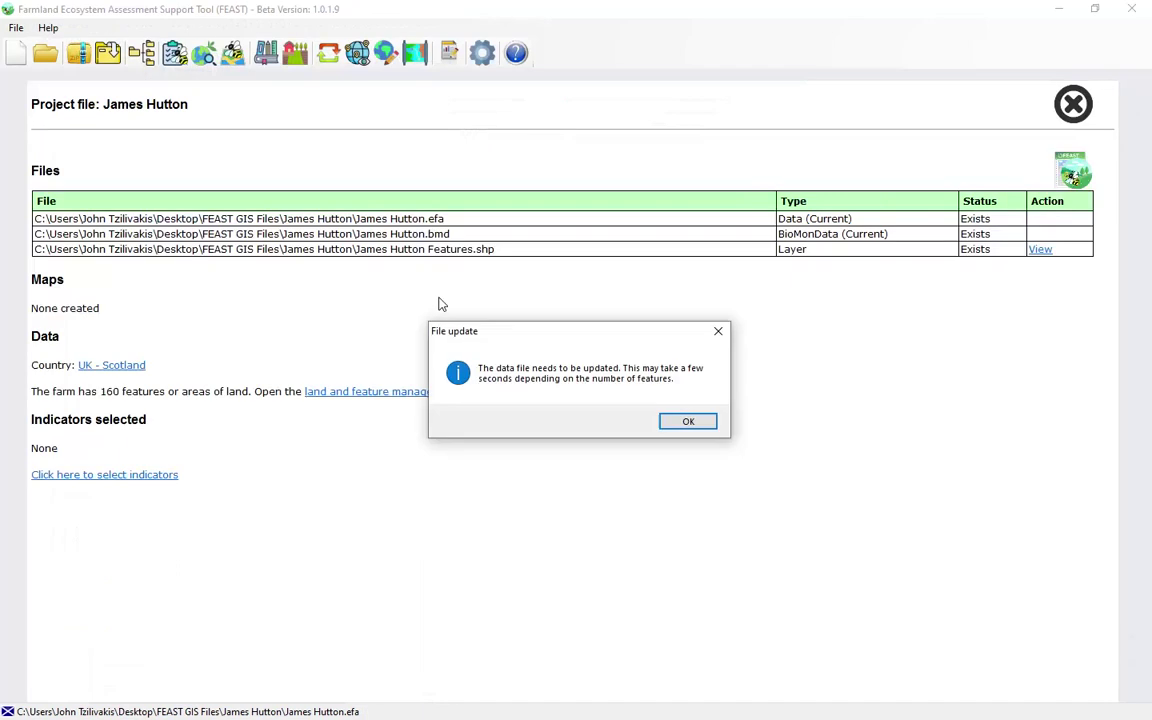
{"action": "left_click", "coordinate": [687, 421]}
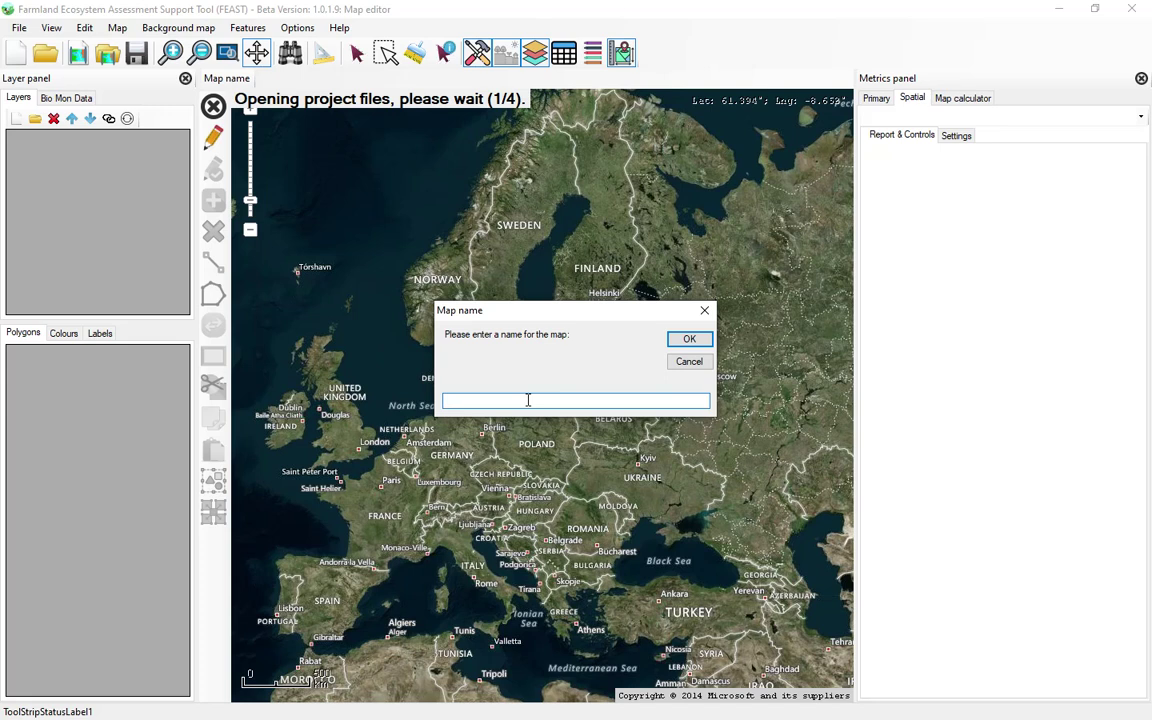
- Create a map named M1 in the map editor, hide the metrics, and add James Hutton Features.shp as a layer
{"action": "type", "text": "test"}
{"action": "left_click", "coordinate": [679, 339]}
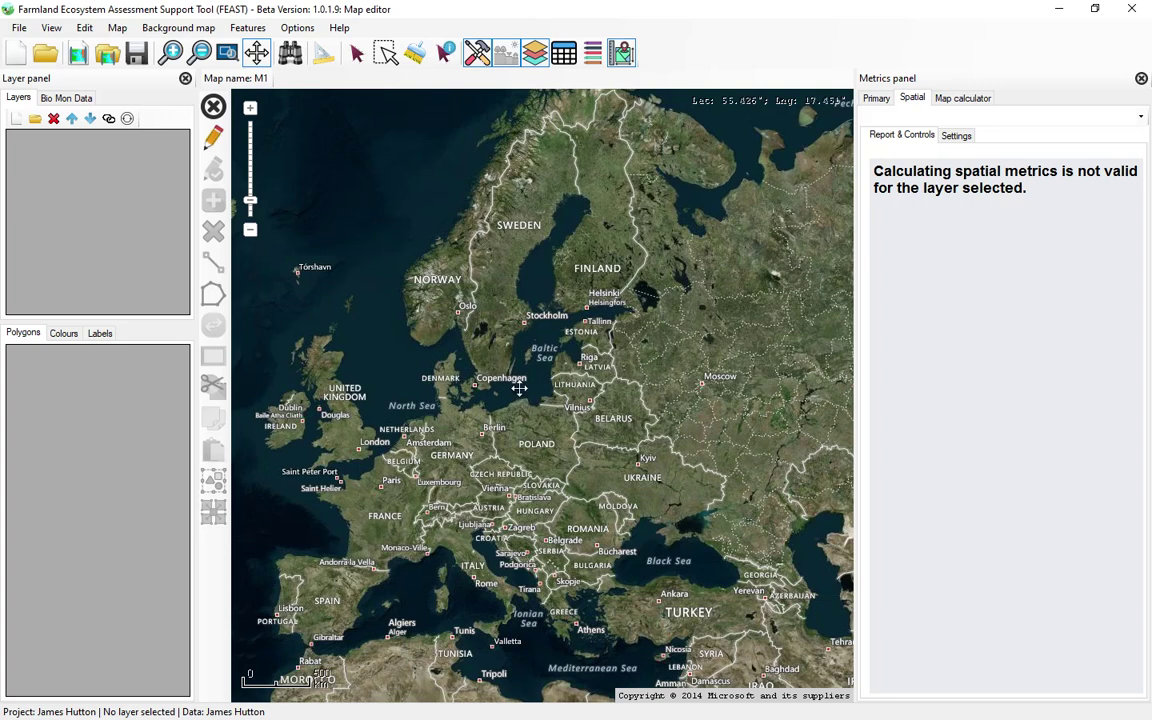
{"action": "left_click", "coordinate": [1141, 79]}
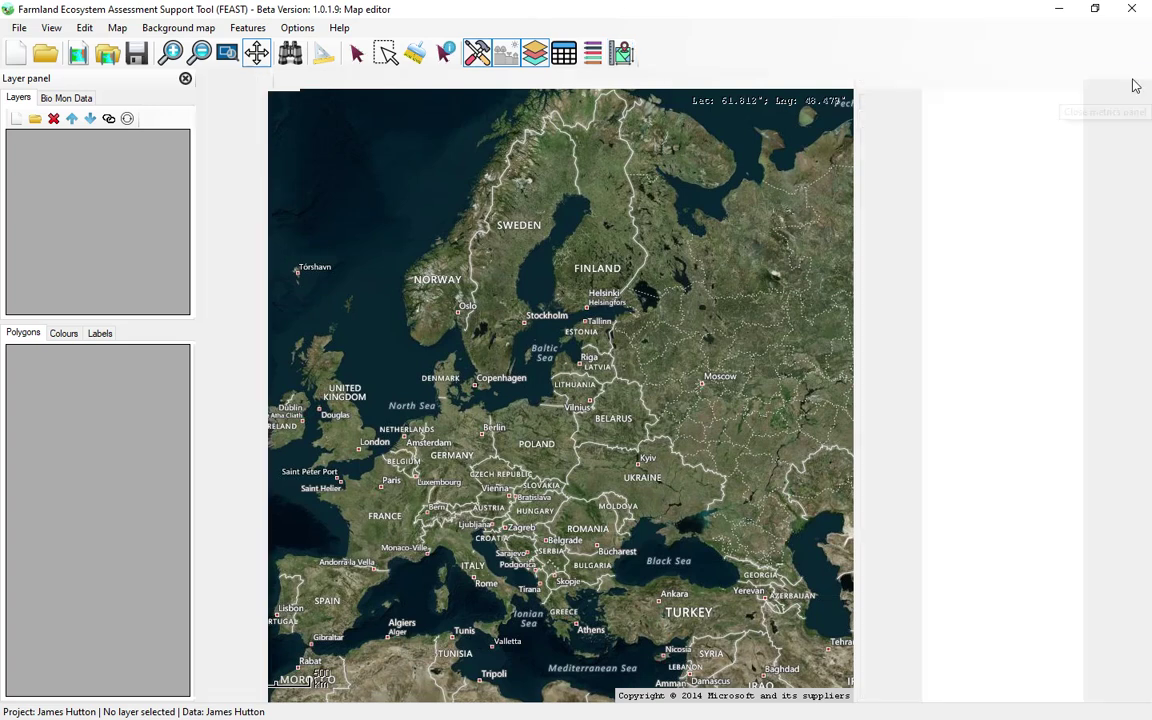
{"action": "left_click", "coordinate": [35, 118]}
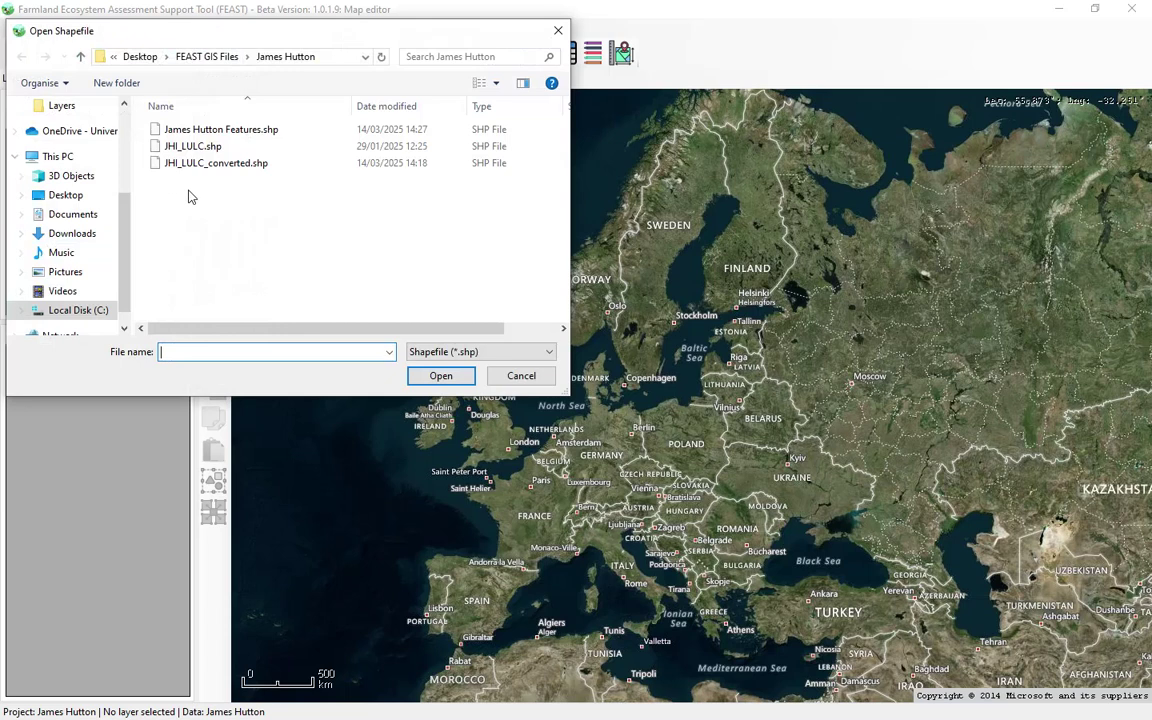
{"action": "left_click", "coordinate": [232, 131]}
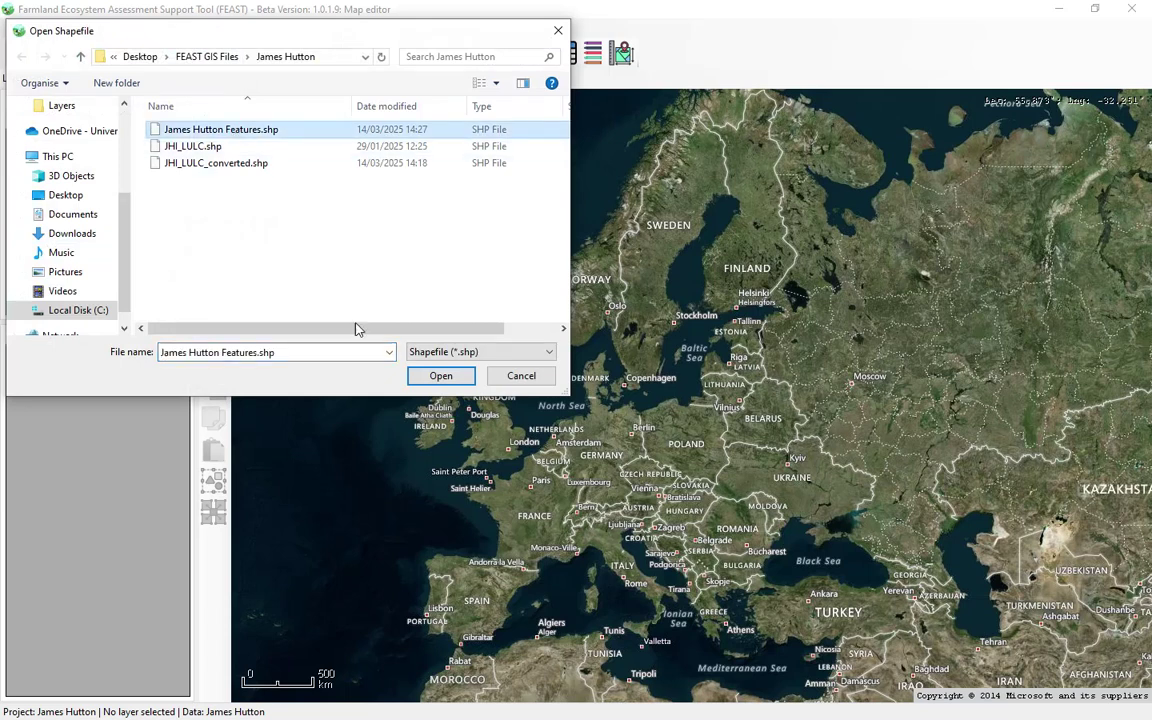
{"action": "left_click", "coordinate": [440, 377]}
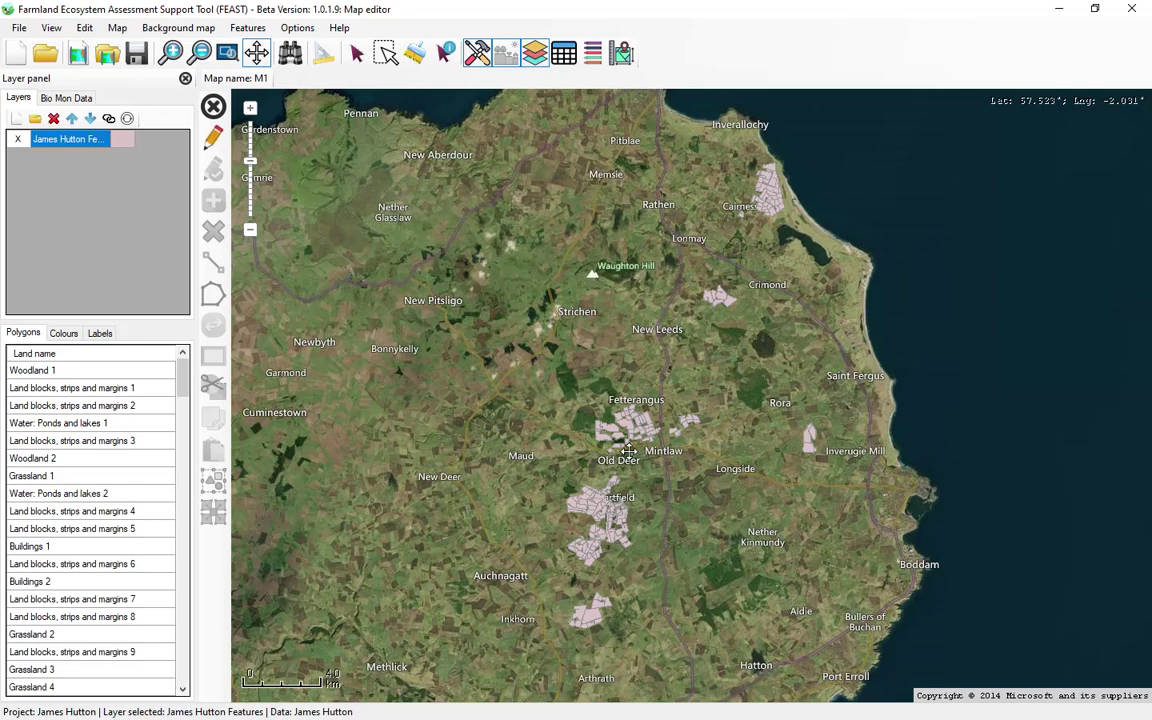
- Inspect the map data and feature data of the large polygon west of Pitfour Lake
{"action": "scroll", "coordinate": [626, 451], "scroll_direction": "up", "scroll_amount": 2}
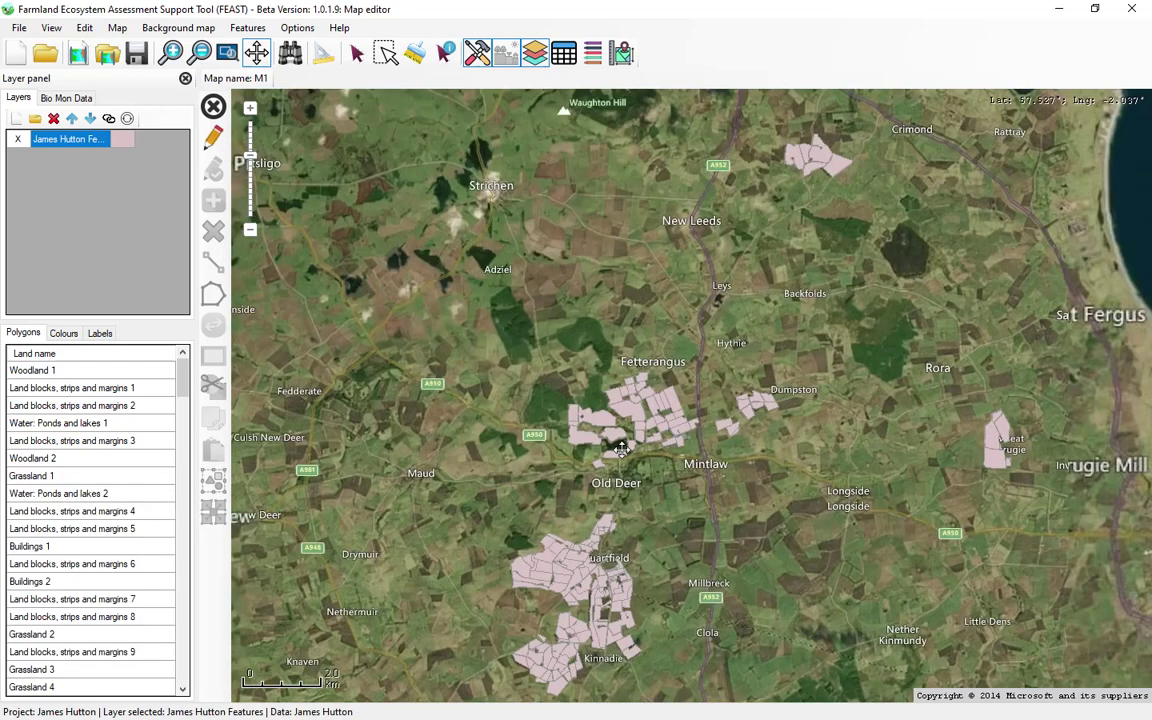
{"action": "scroll", "coordinate": [622, 452], "scroll_direction": "up", "scroll_amount": 1}
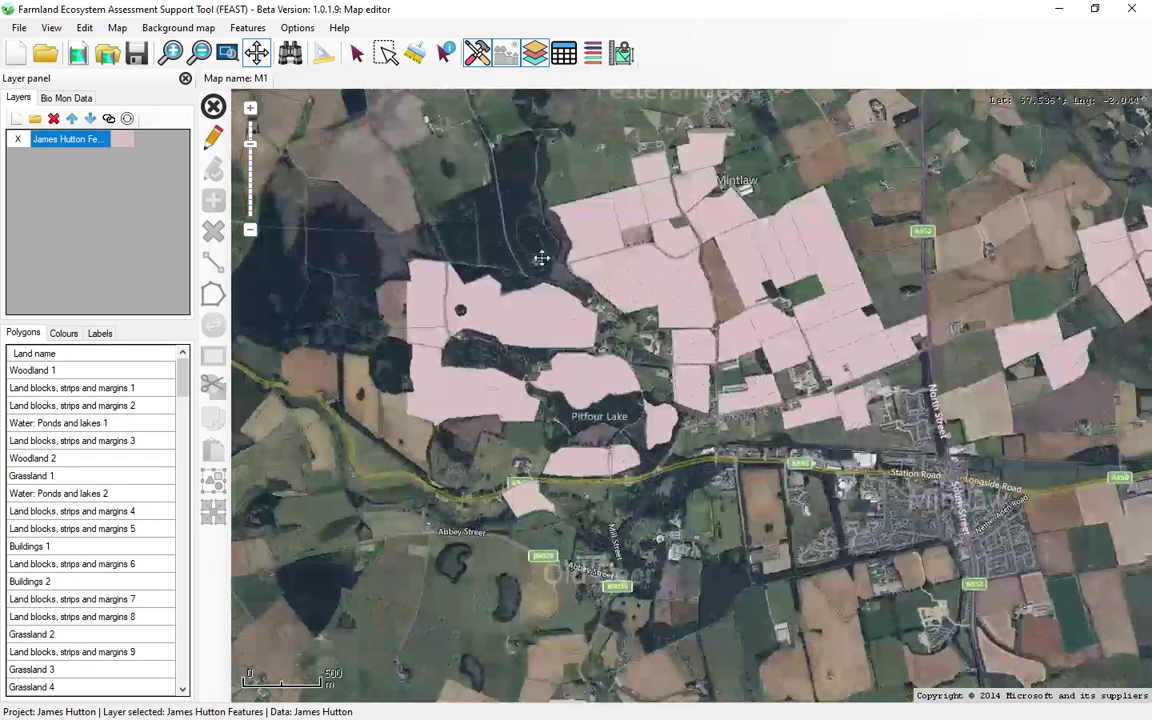
{"action": "left_click", "coordinate": [445, 52]}
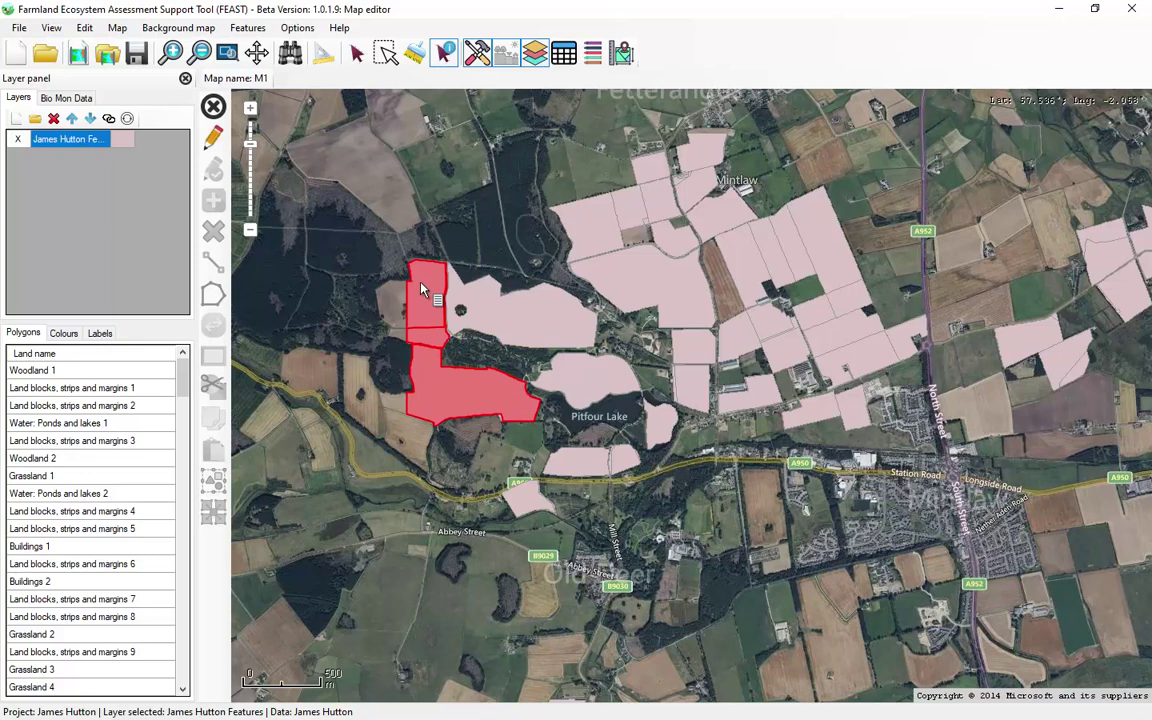
{"action": "left_click", "coordinate": [432, 381]}
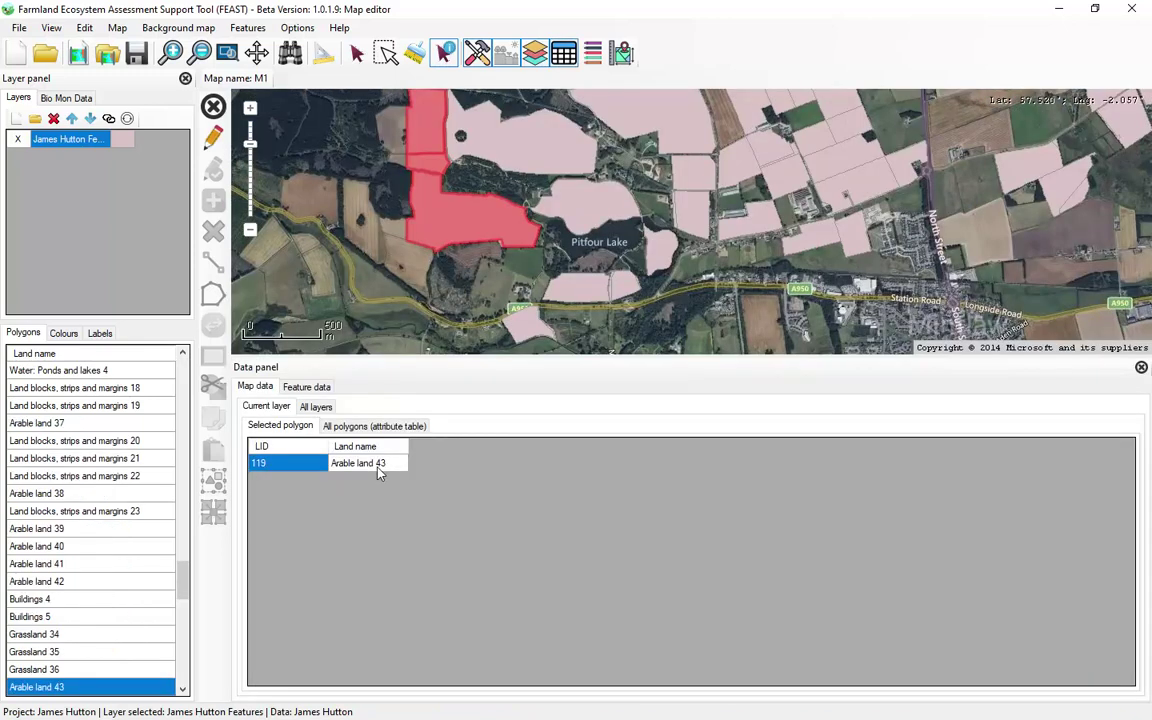
{"action": "left_click", "coordinate": [301, 389]}
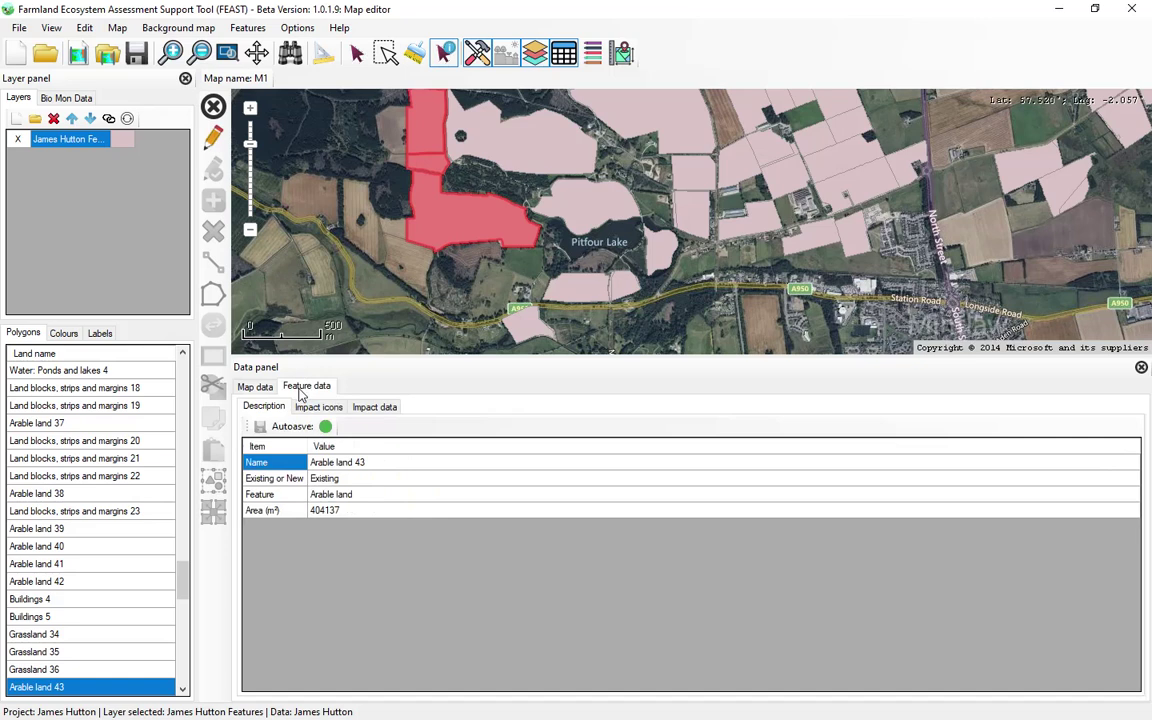
{"action": "left_click", "coordinate": [259, 388]}
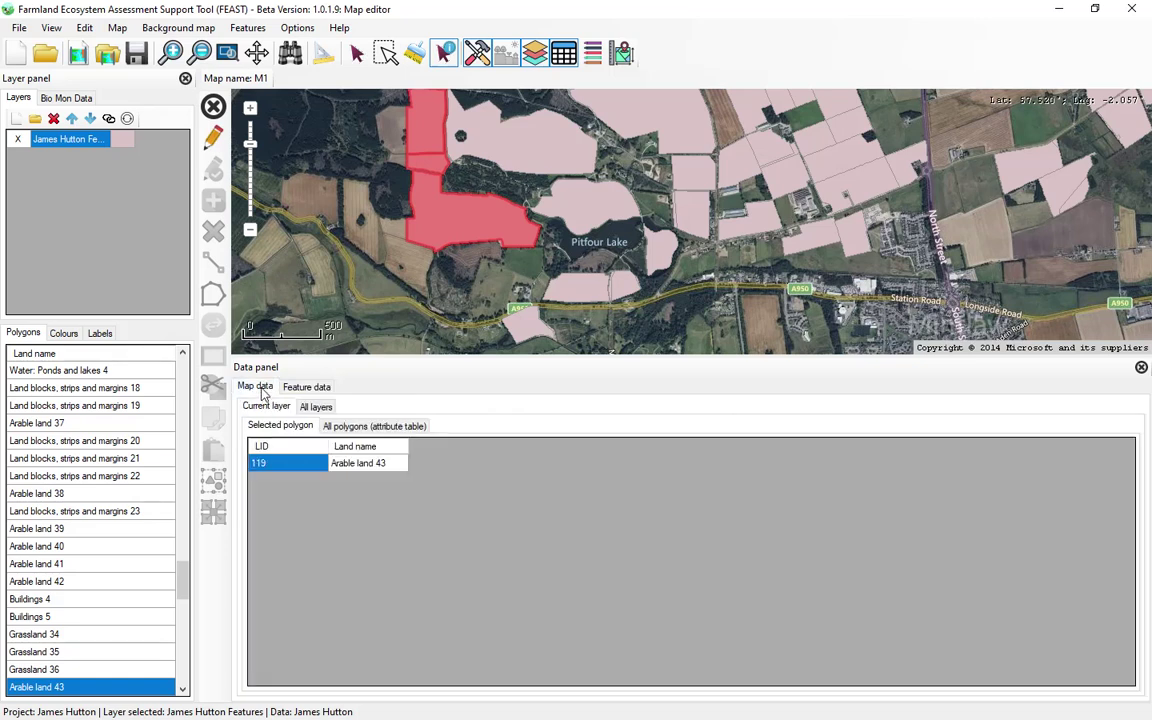
{"action": "left_click", "coordinate": [1141, 368]}
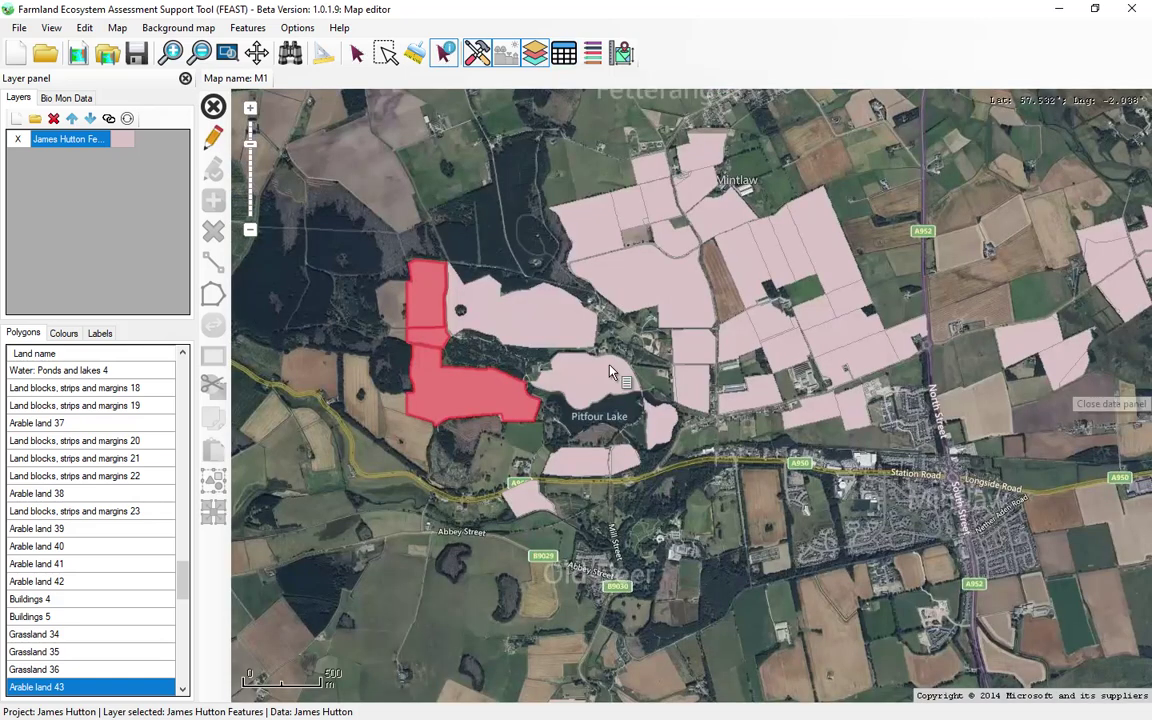
{"action": "scroll", "coordinate": [560, 375], "scroll_direction": "down", "scroll_amount": 2}
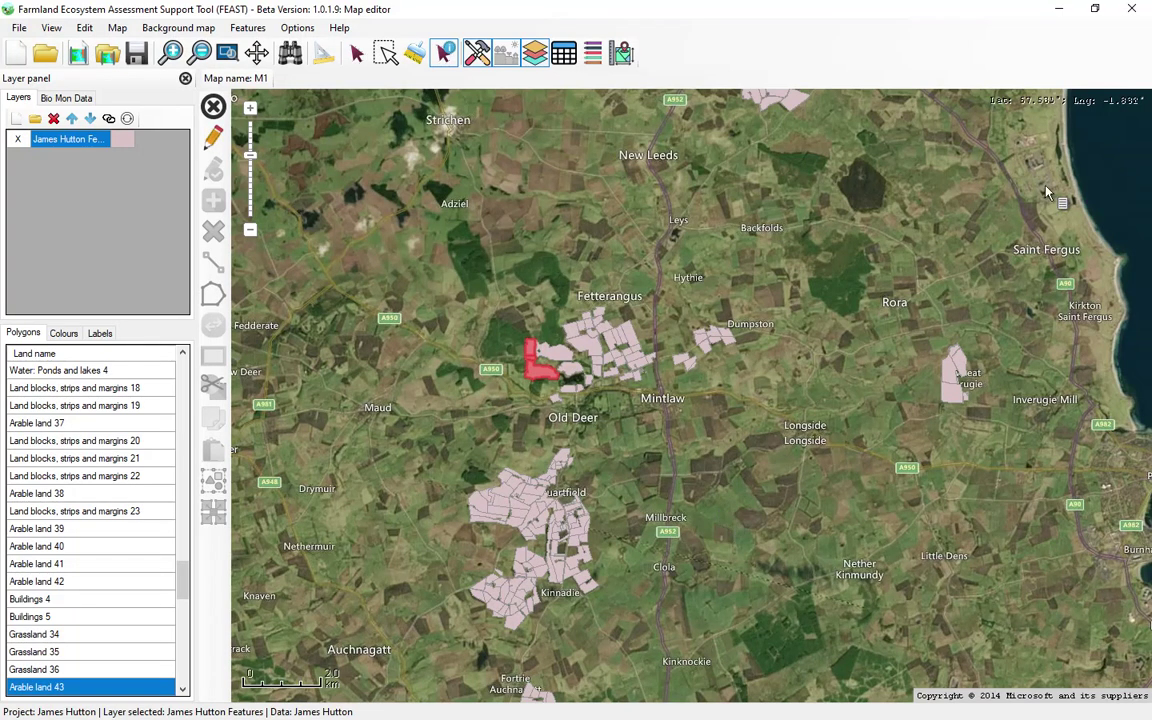
- Close the map editor, saving the changes to map M1, and accept the project's data file update
{"action": "left_click", "coordinate": [1130, 10]}
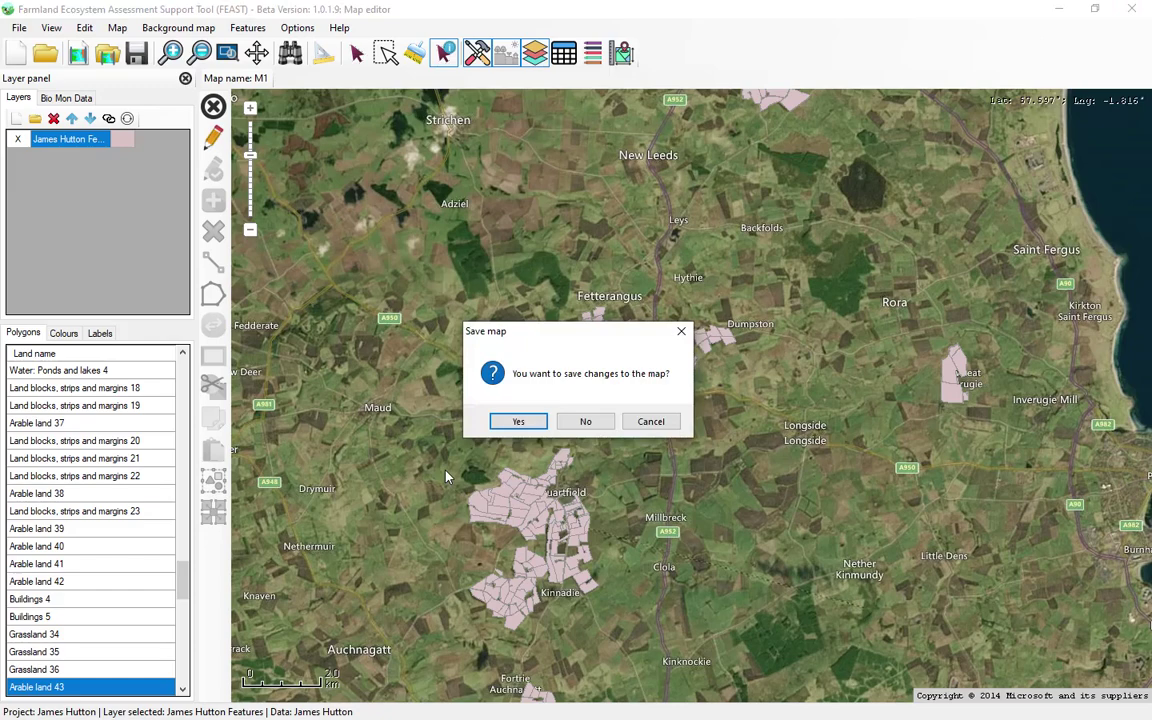
{"action": "left_click", "coordinate": [516, 421]}
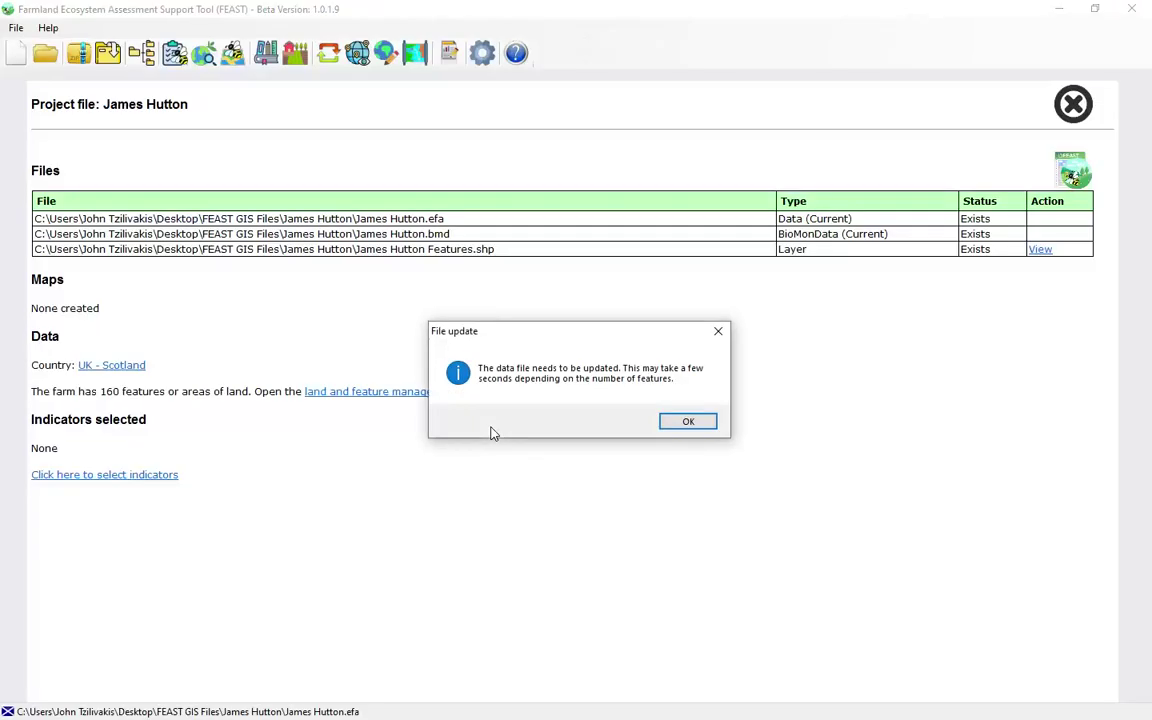
{"action": "left_click", "coordinate": [688, 421]}
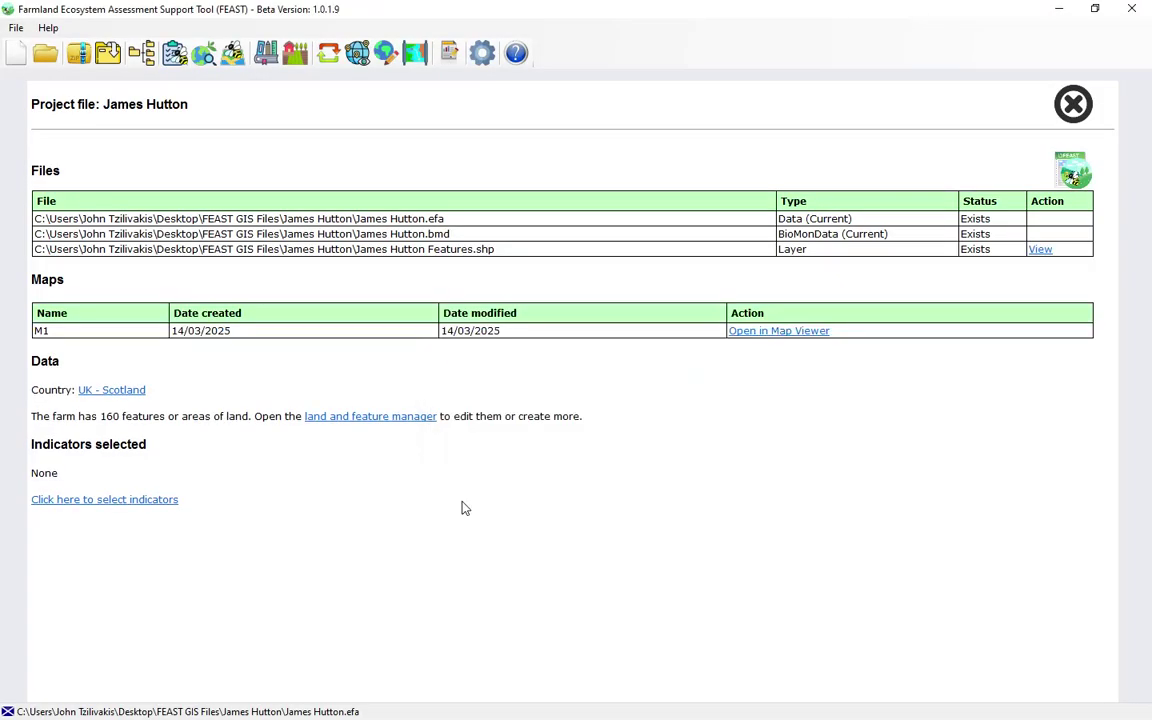